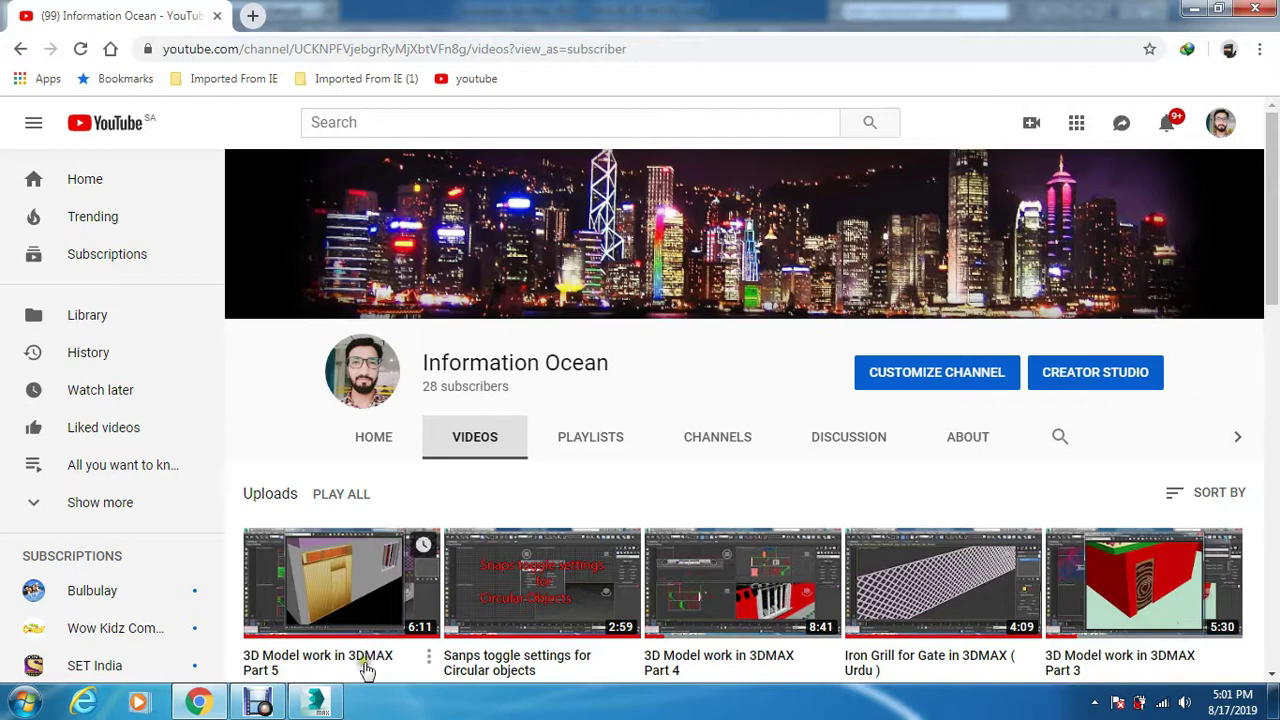
Switch to 3ds Max and name an unused material slot in the Material Editor "walls"
left_click(320, 703)
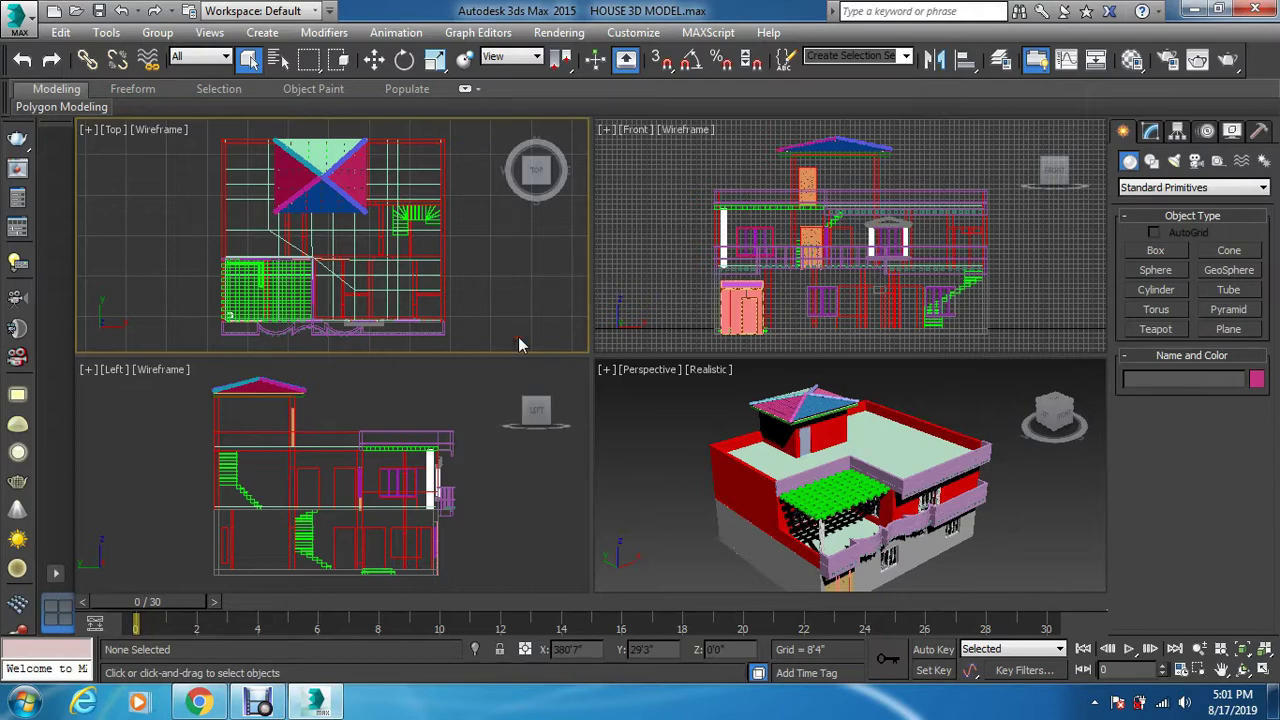
left_click(562, 380)
key("m")
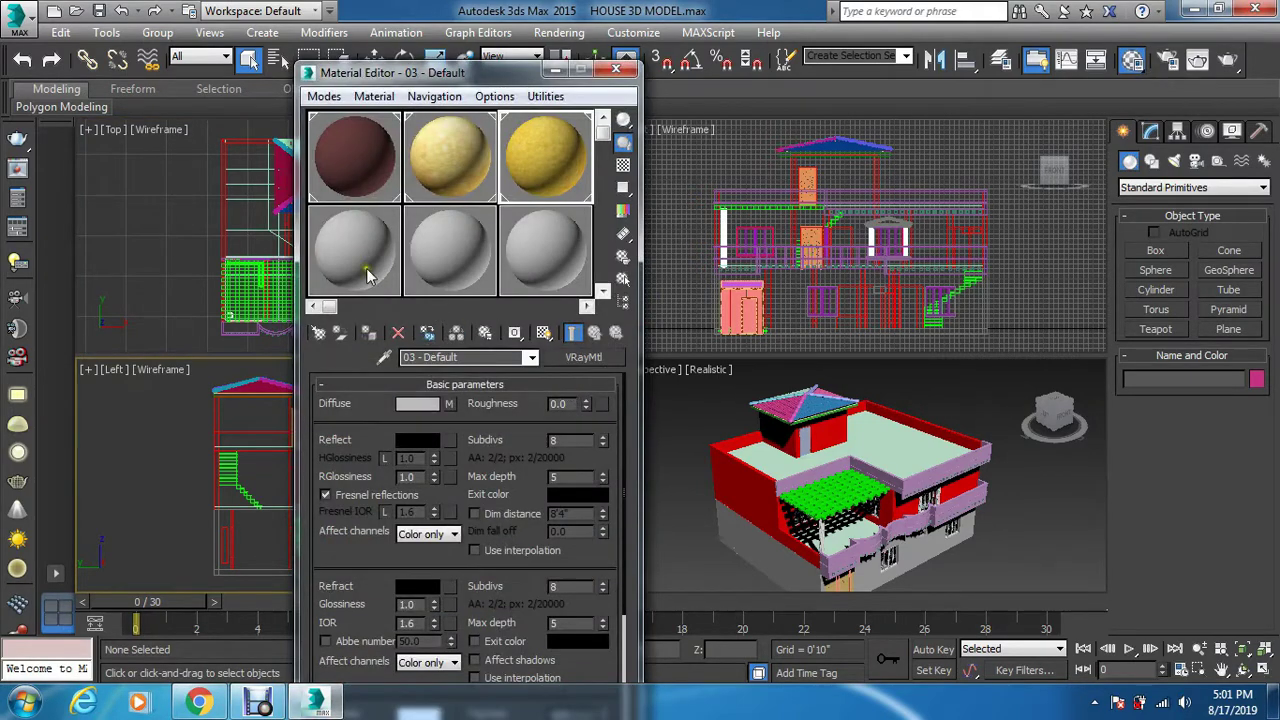
left_click(368, 276)
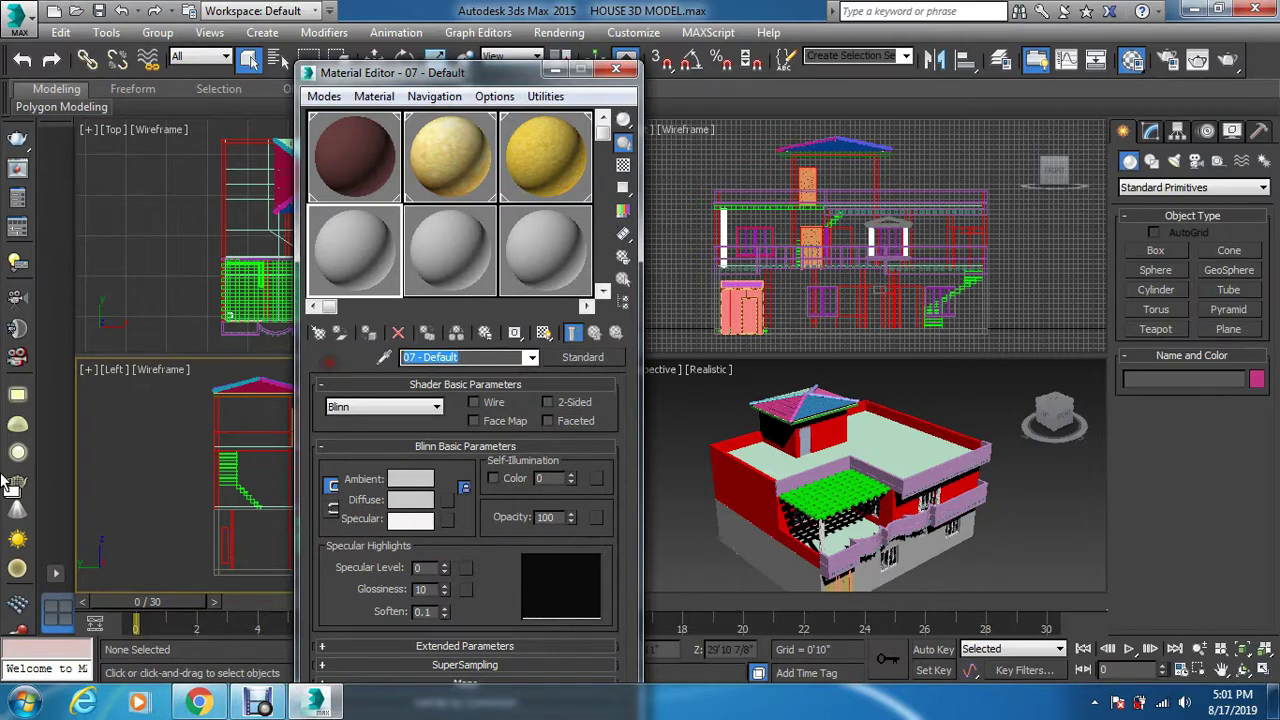
type("walls")
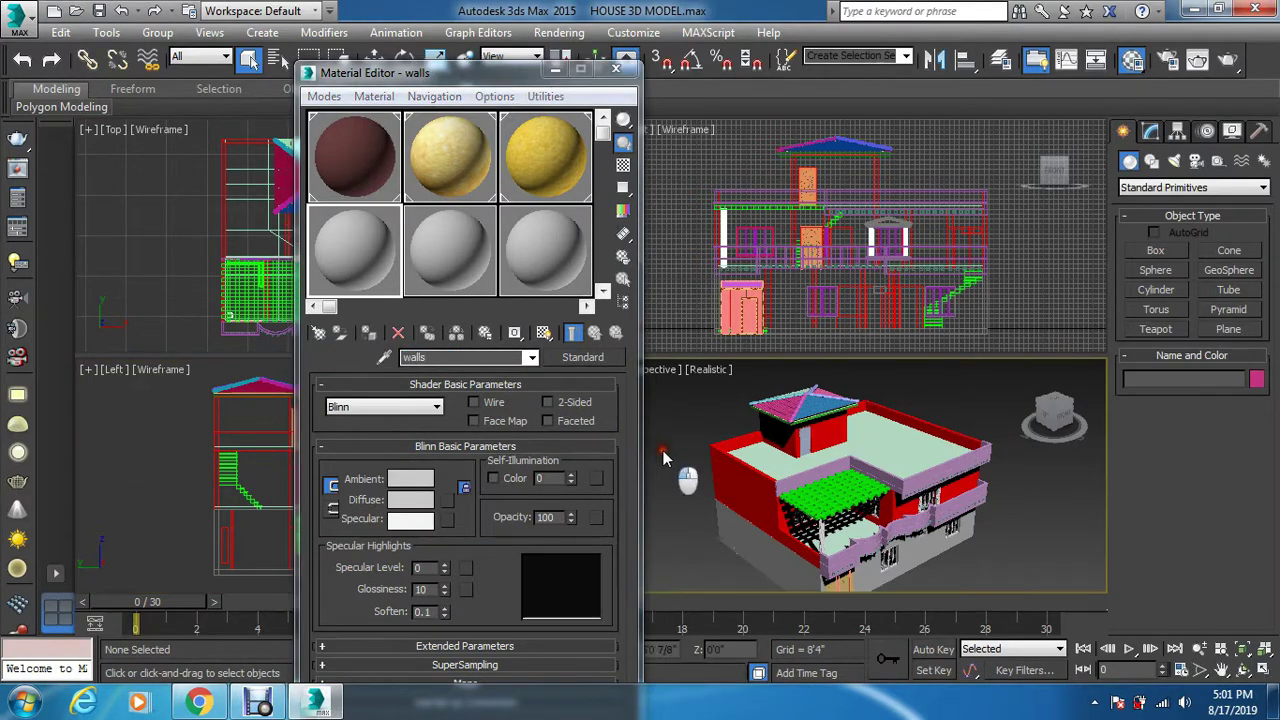
Assign the walls material to the outer walls of both floors and show it shaded in the viewport
left_click(729, 509)
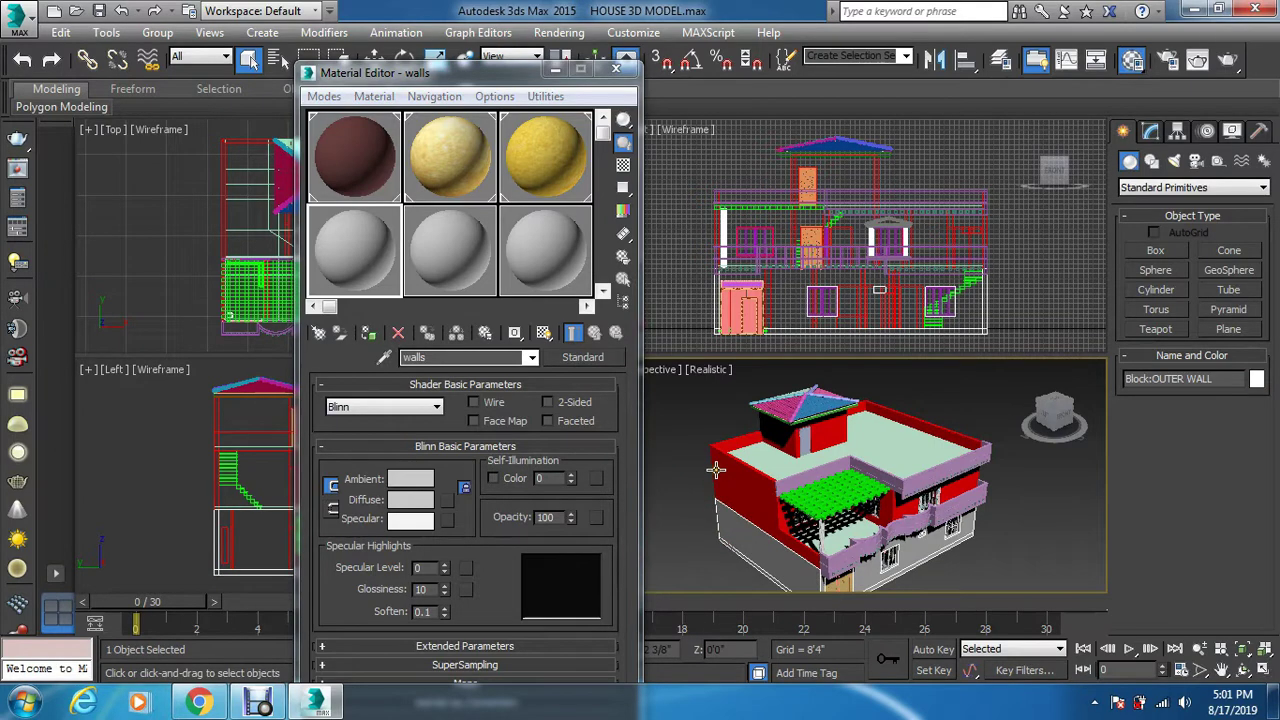
left_click(716, 469, "ctrl")
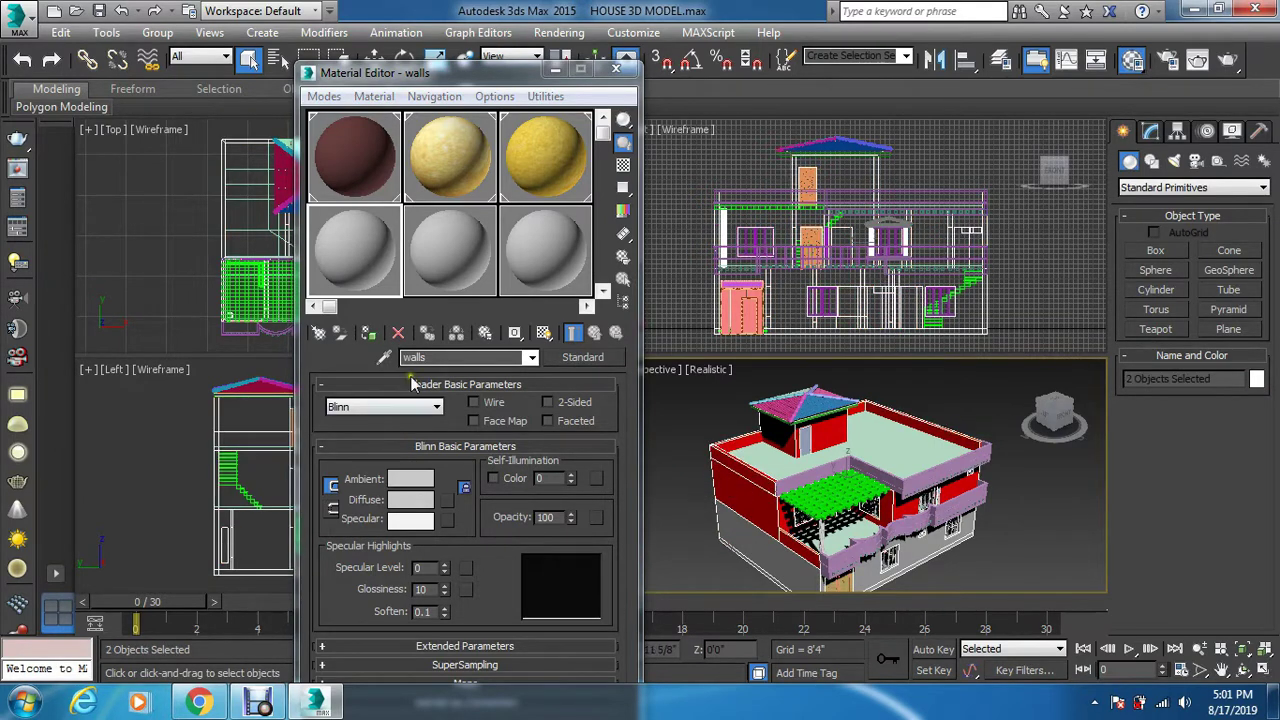
left_click(377, 336)
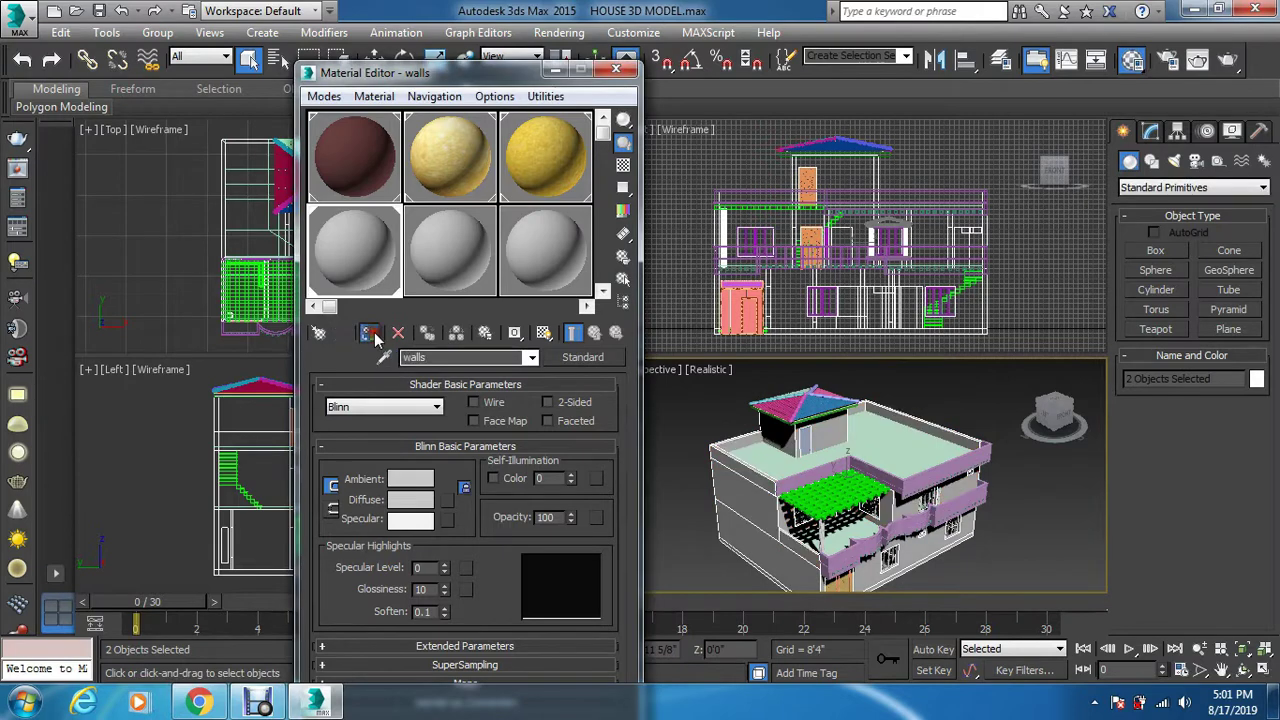
left_click(545, 334)
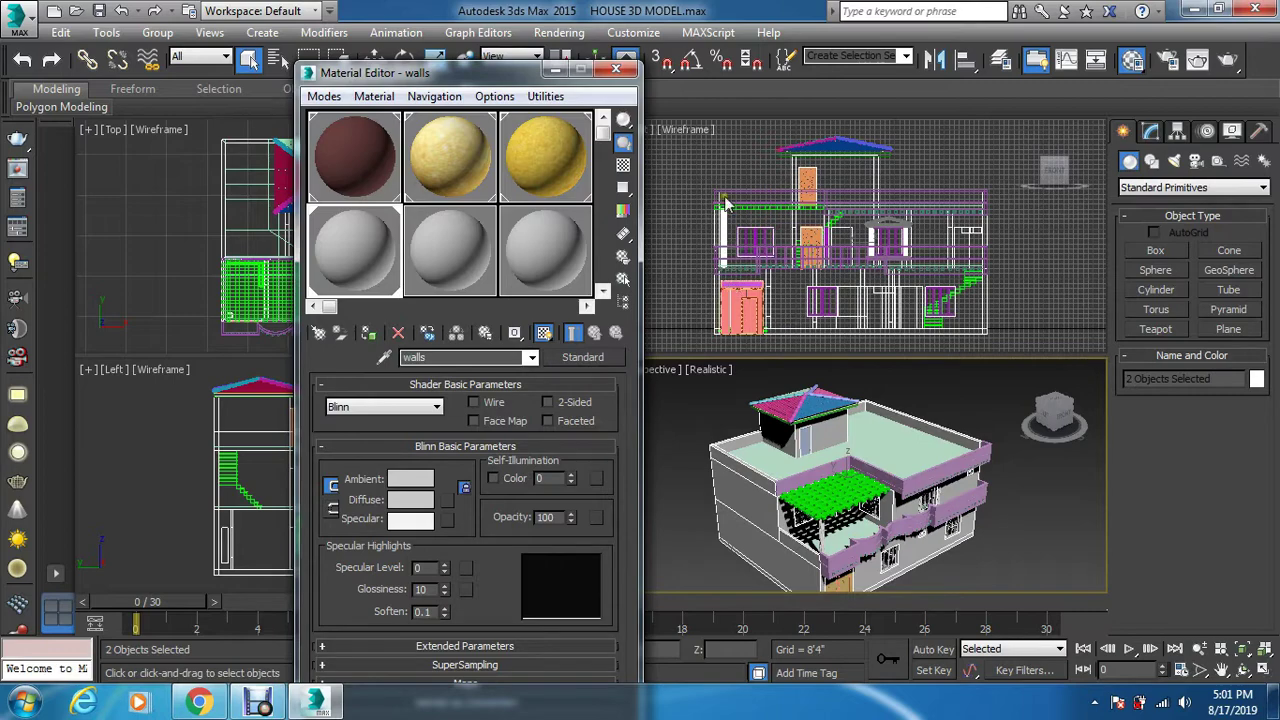
Apply the walls material to the thin slab directly beneath the pitched roof
left_click(716, 140)
scroll(750, 180, "up", 5)
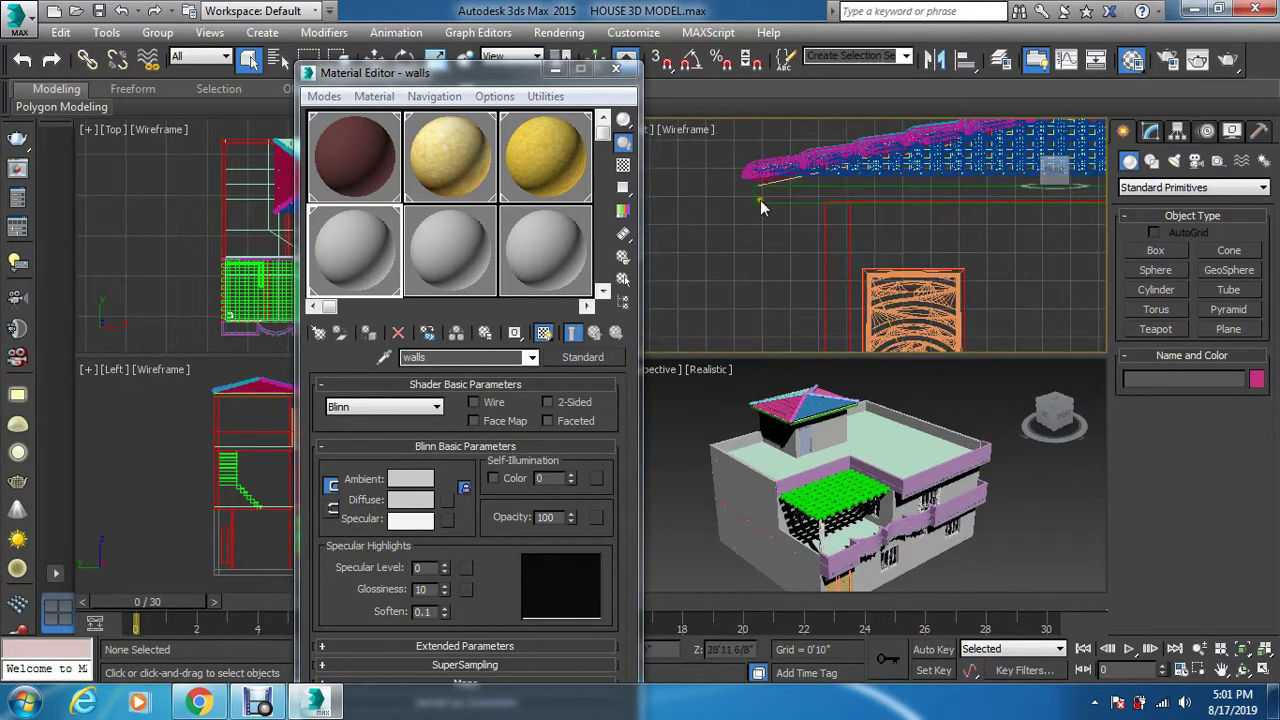
left_click(758, 198)
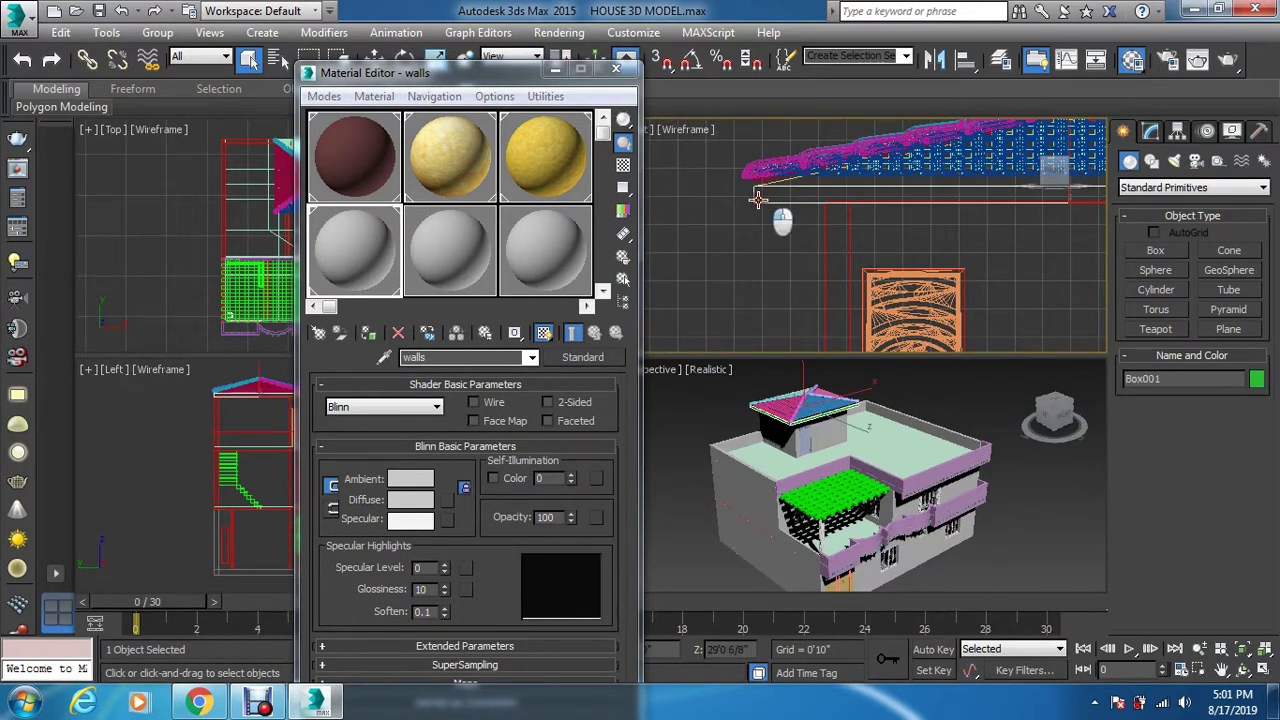
left_click(350, 335)
left_click(710, 283)
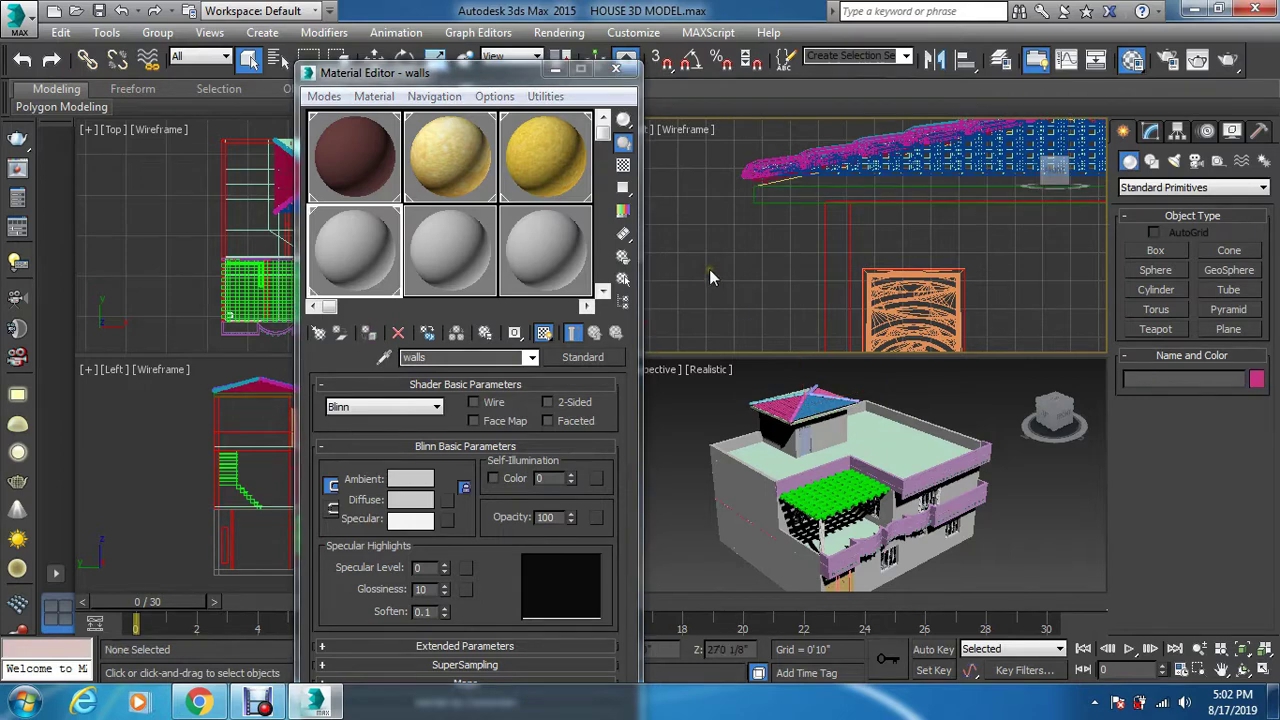
key("z")
Apply the walls material to the purple parapet and balcony bands around the house
left_click(661, 440)
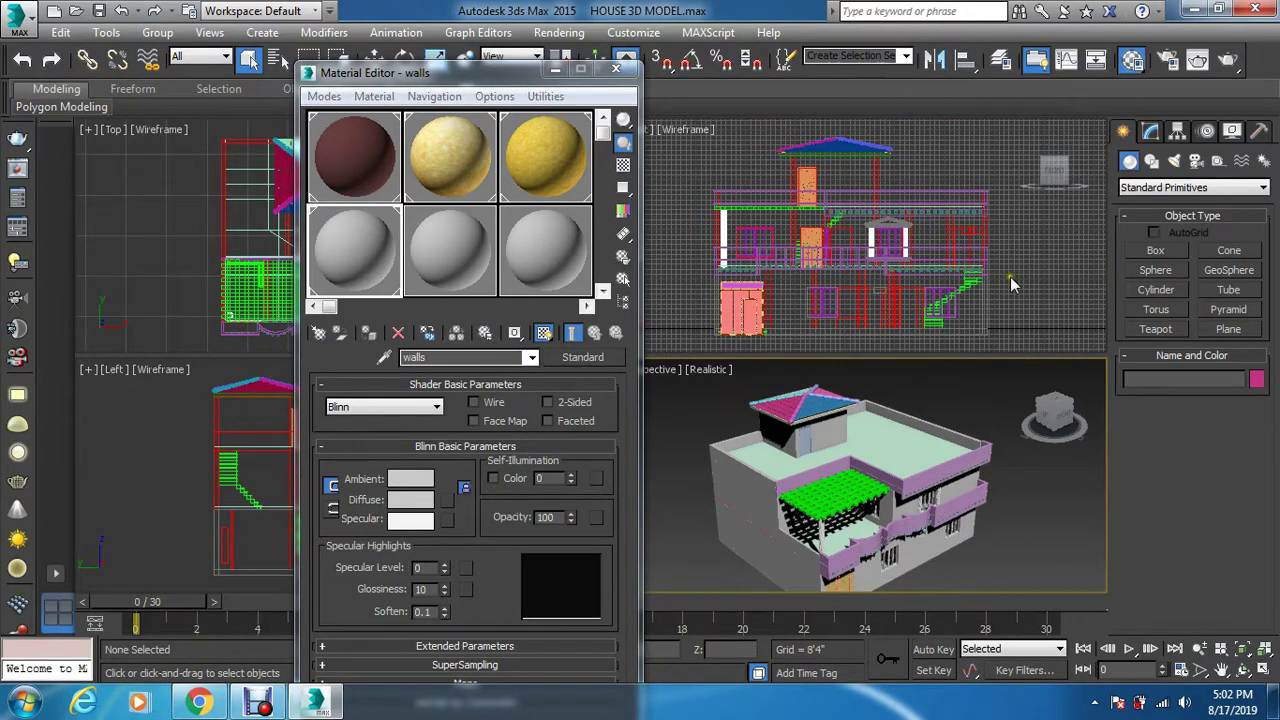
scroll(1015, 494, "up", 5)
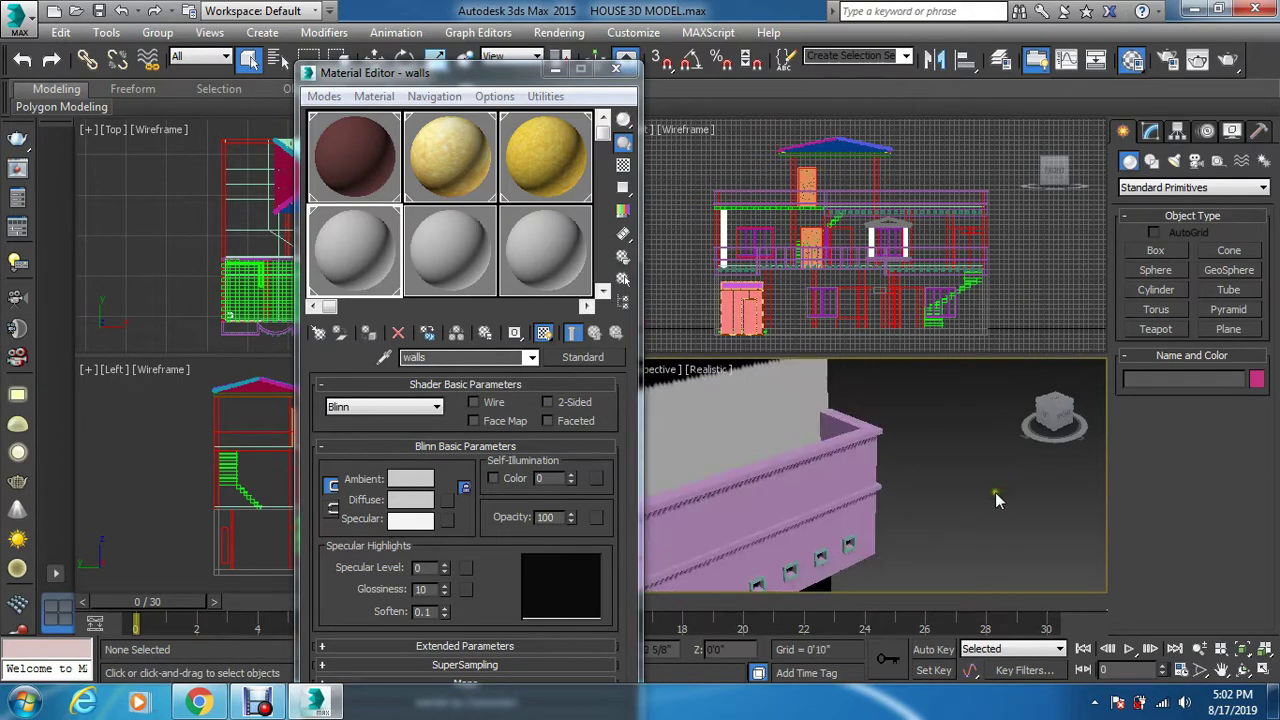
left_click(874, 503)
scroll(874, 503, "down", 5)
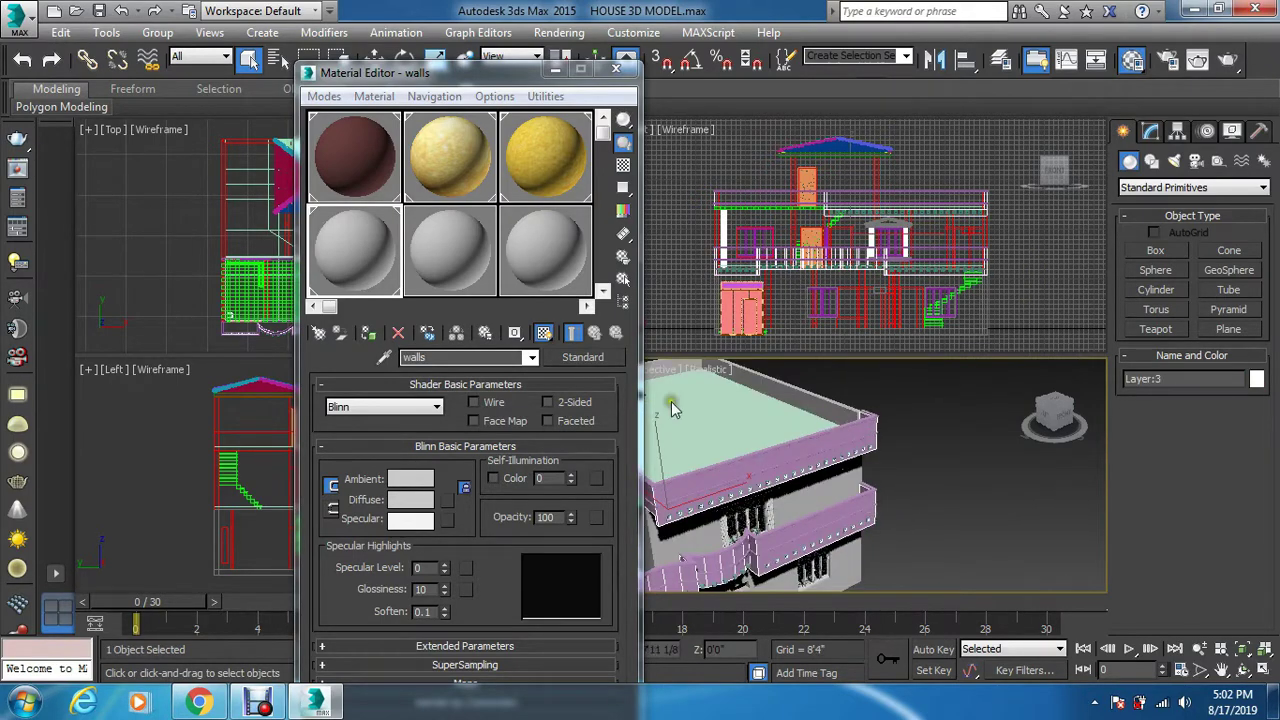
left_click(929, 482)
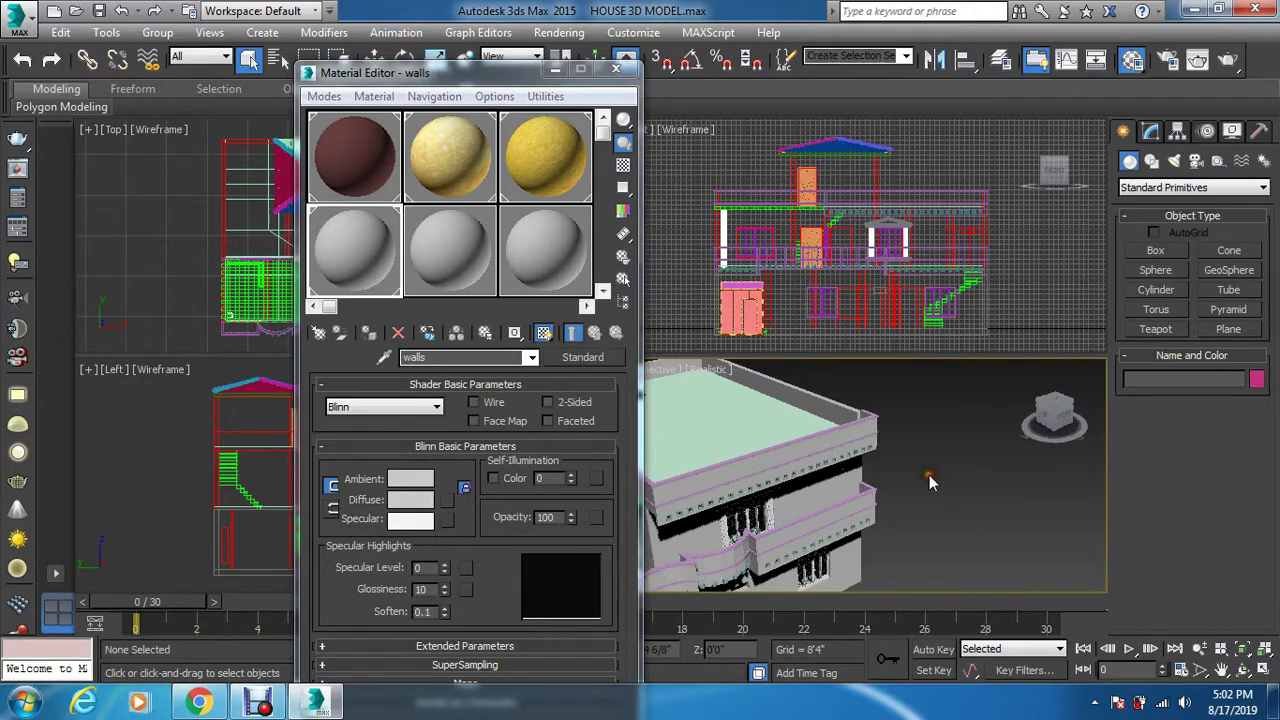
middle_click_drag(929, 482, 718, 493, "alt")
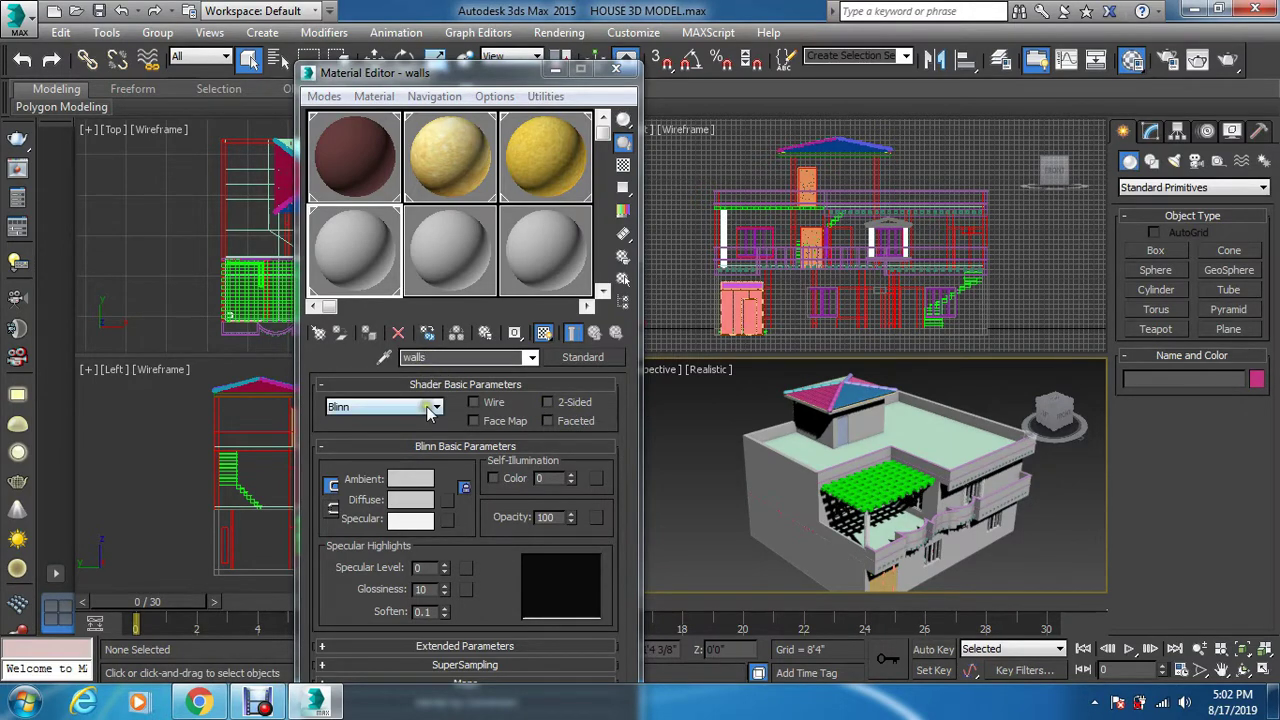
Change the walls material's type from Standard to VRayMtl
left_click(596, 360)
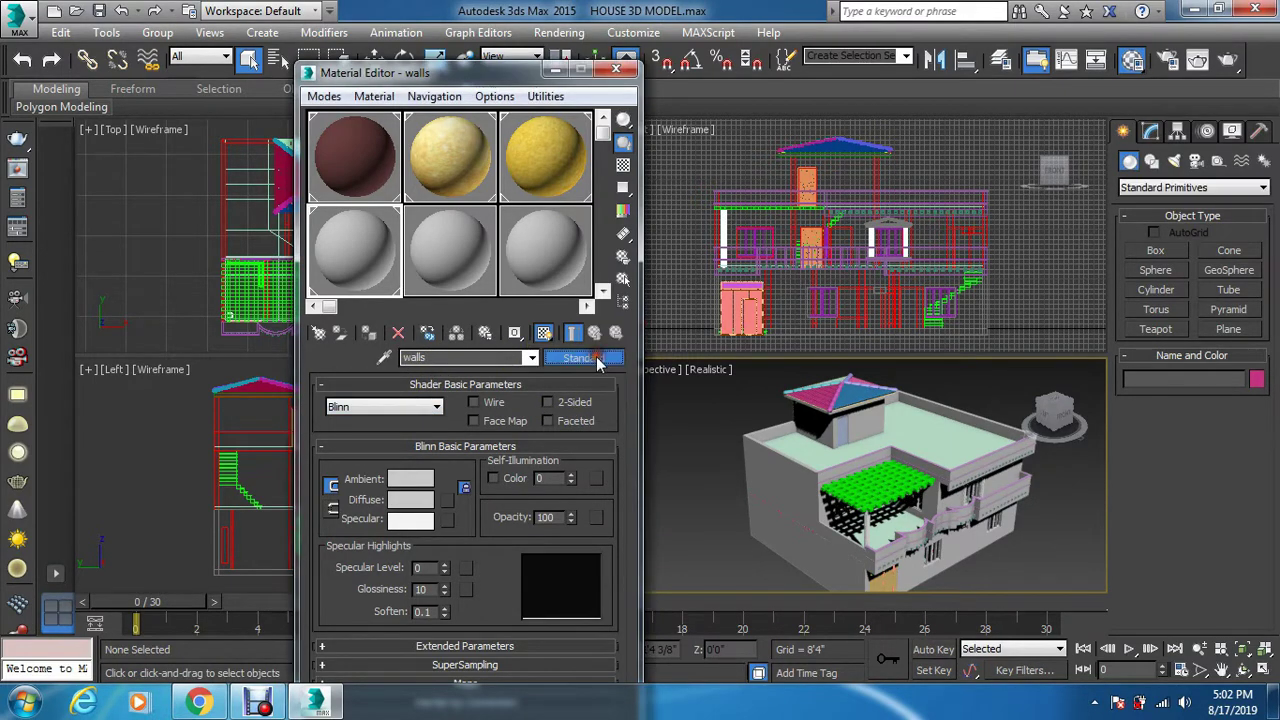
left_click(500, 424)
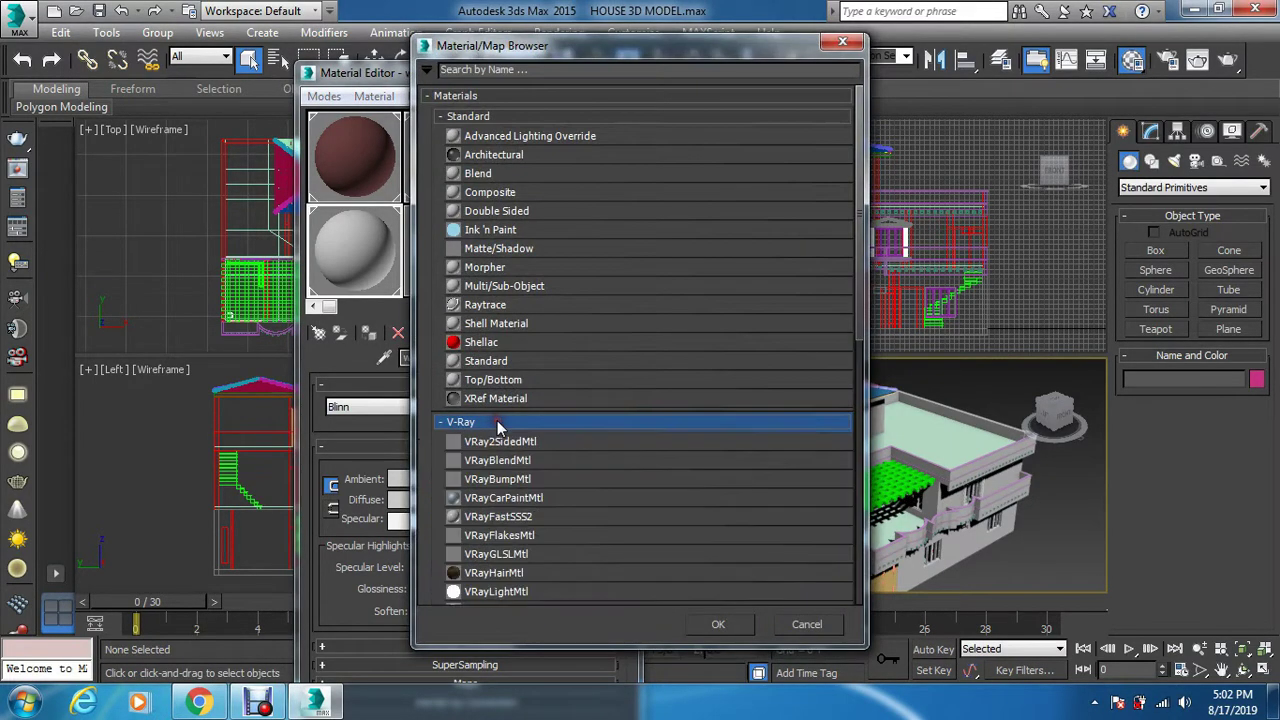
scroll(547, 534, "down", 3)
double_click(503, 520)
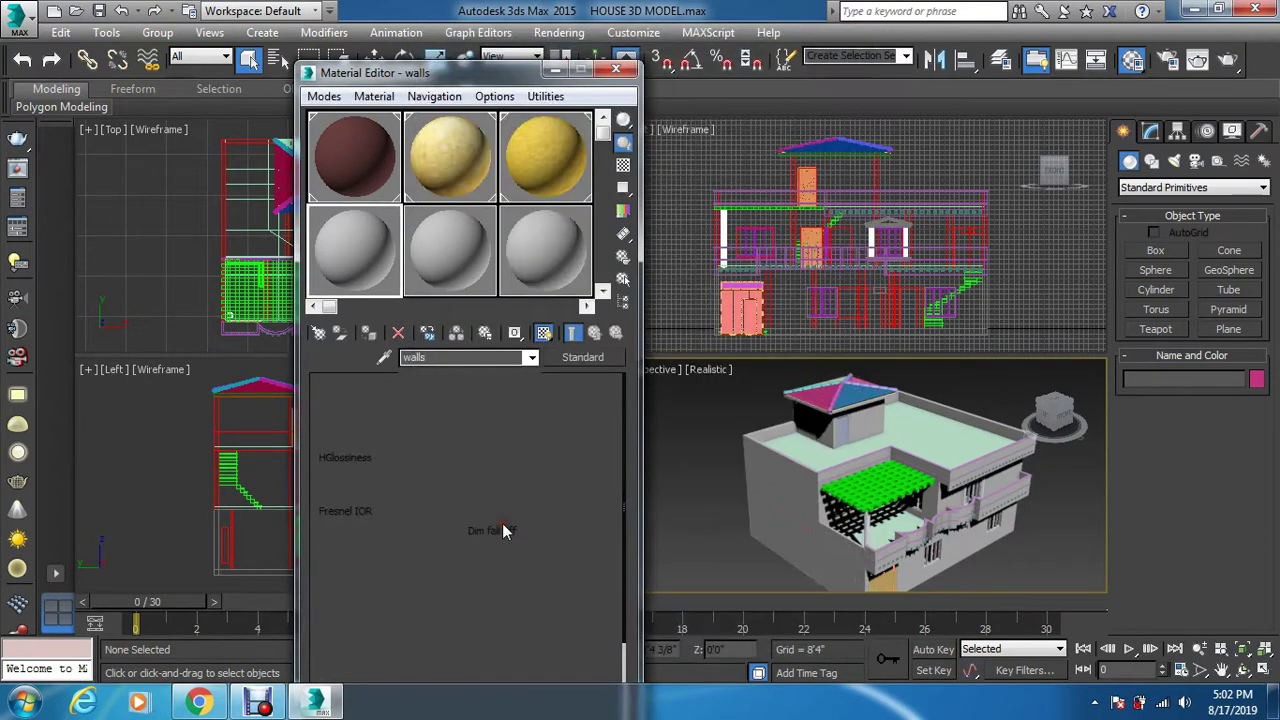
Set the walls material's diffuse colour to a light neutral grey of about 178
left_click(422, 404)
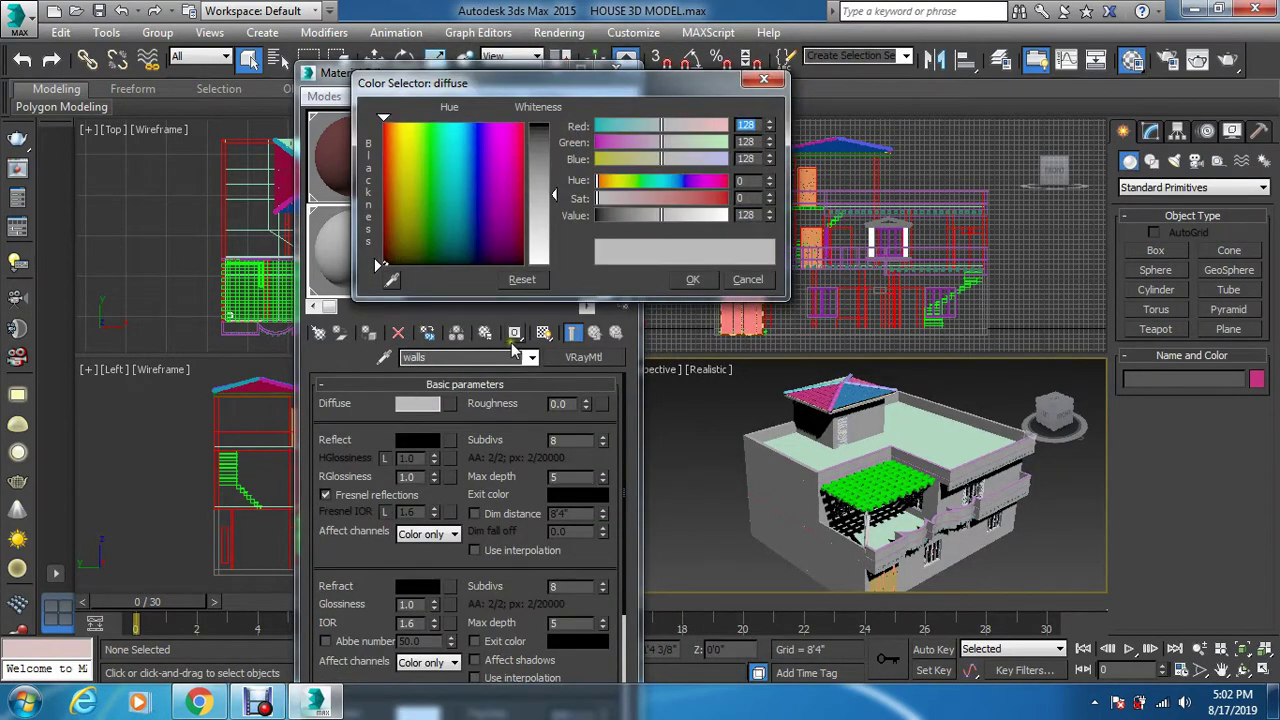
left_click(540, 218)
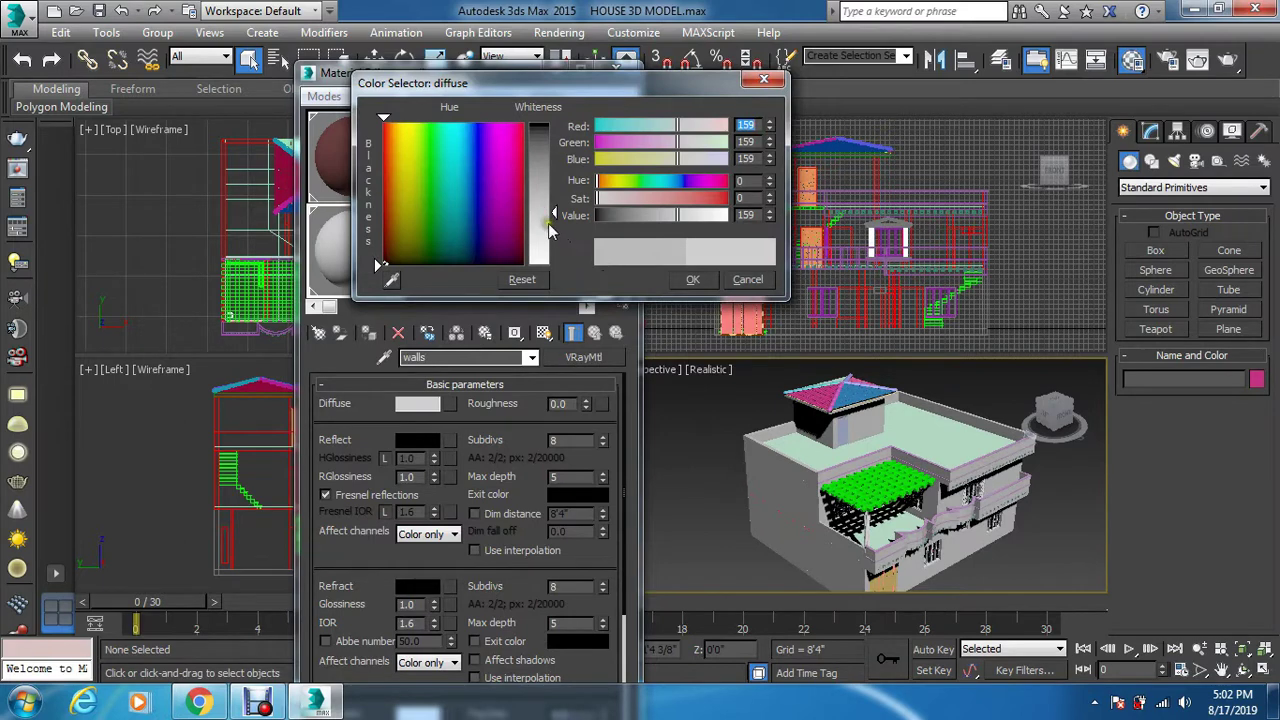
left_click(548, 222)
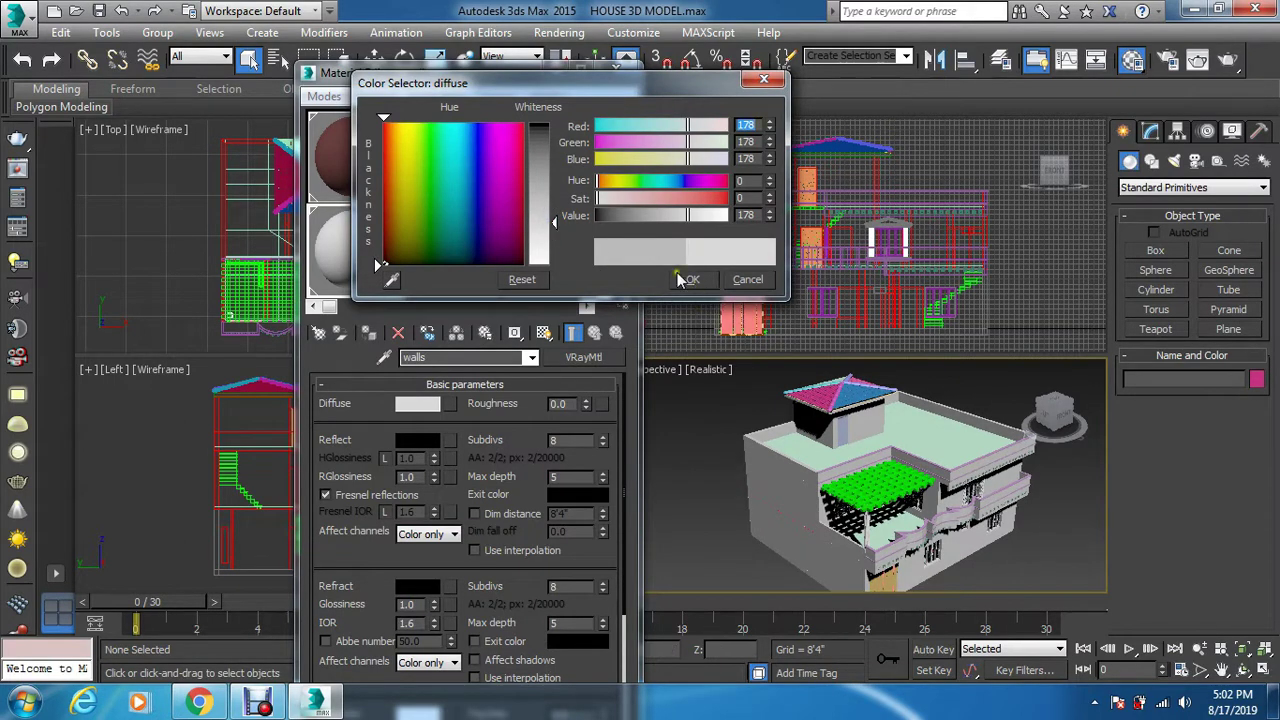
left_click(548, 217)
left_click(681, 282)
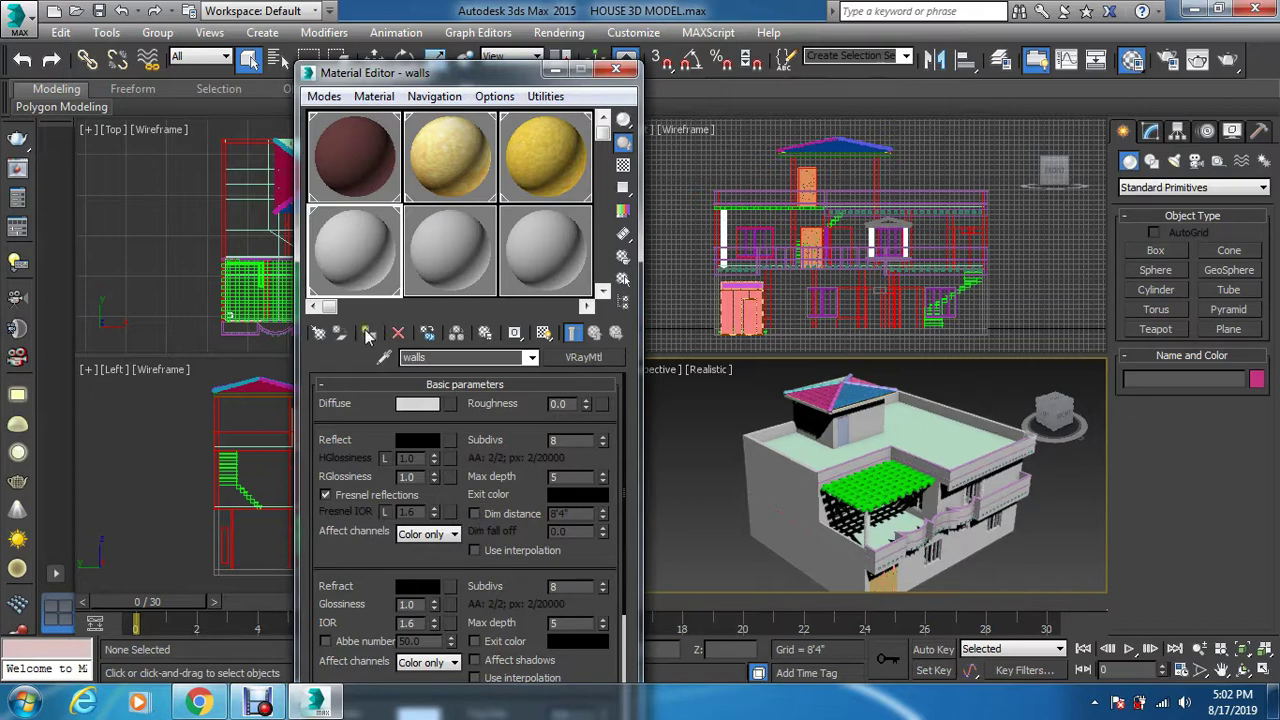
Copy the gate 2 material into the next unused slot and rename the copy "tiles"
left_click(450, 277)
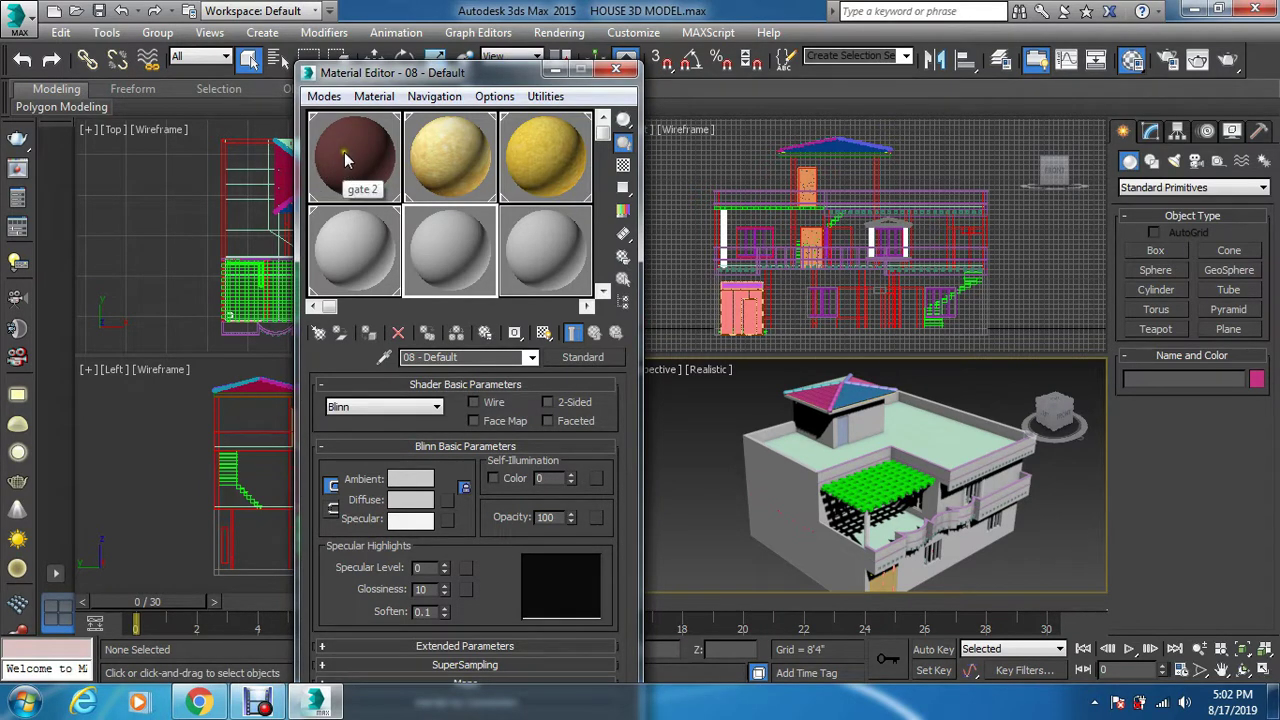
left_click_drag(350, 148, 442, 247)
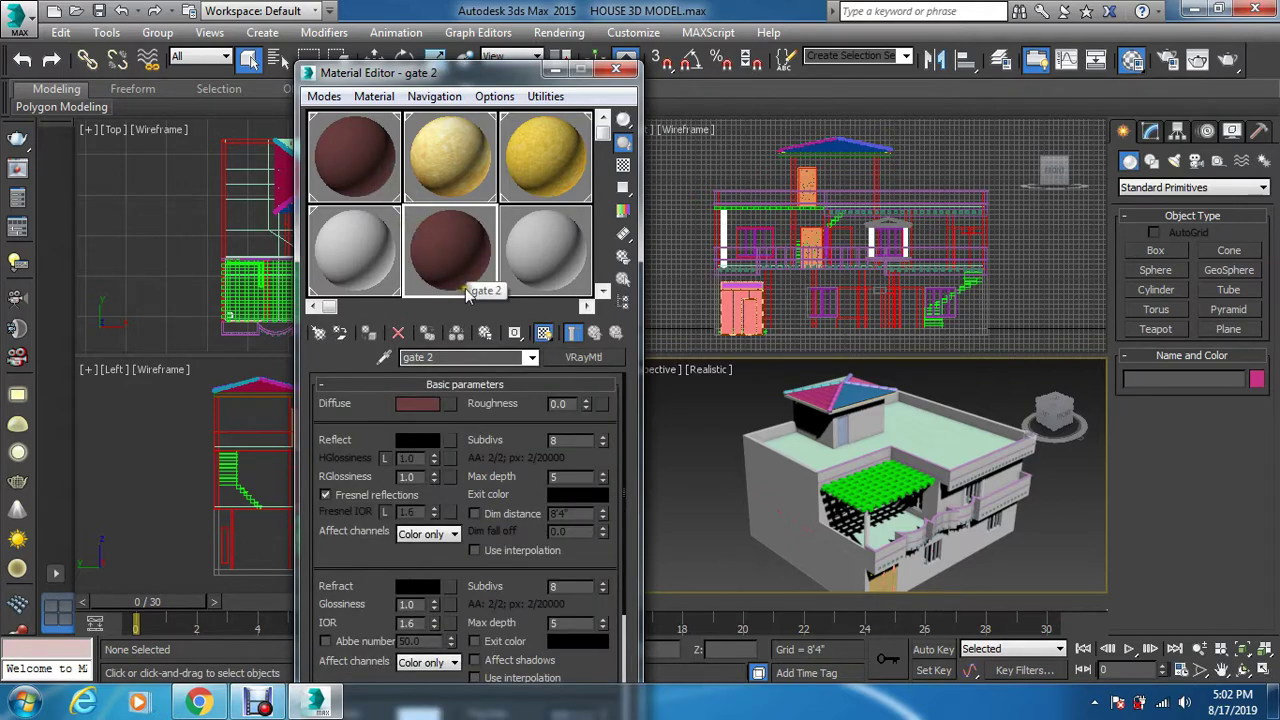
left_click(460, 356)
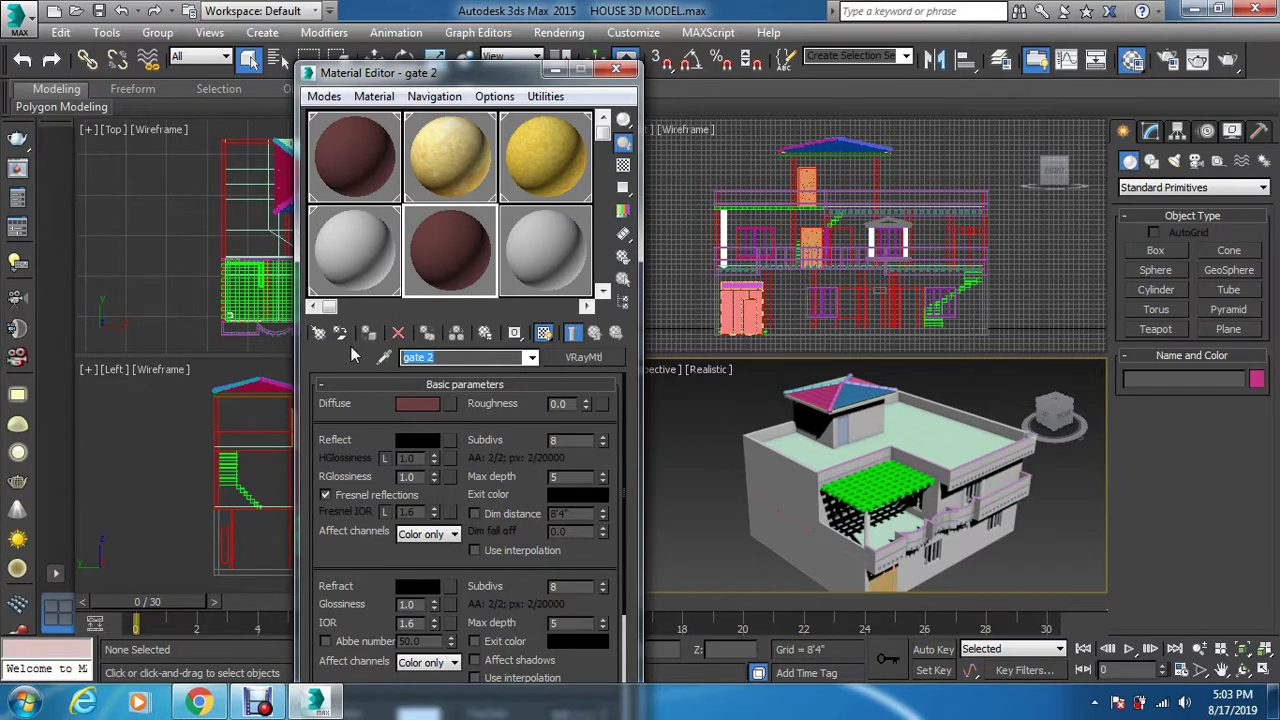
type("tiles")
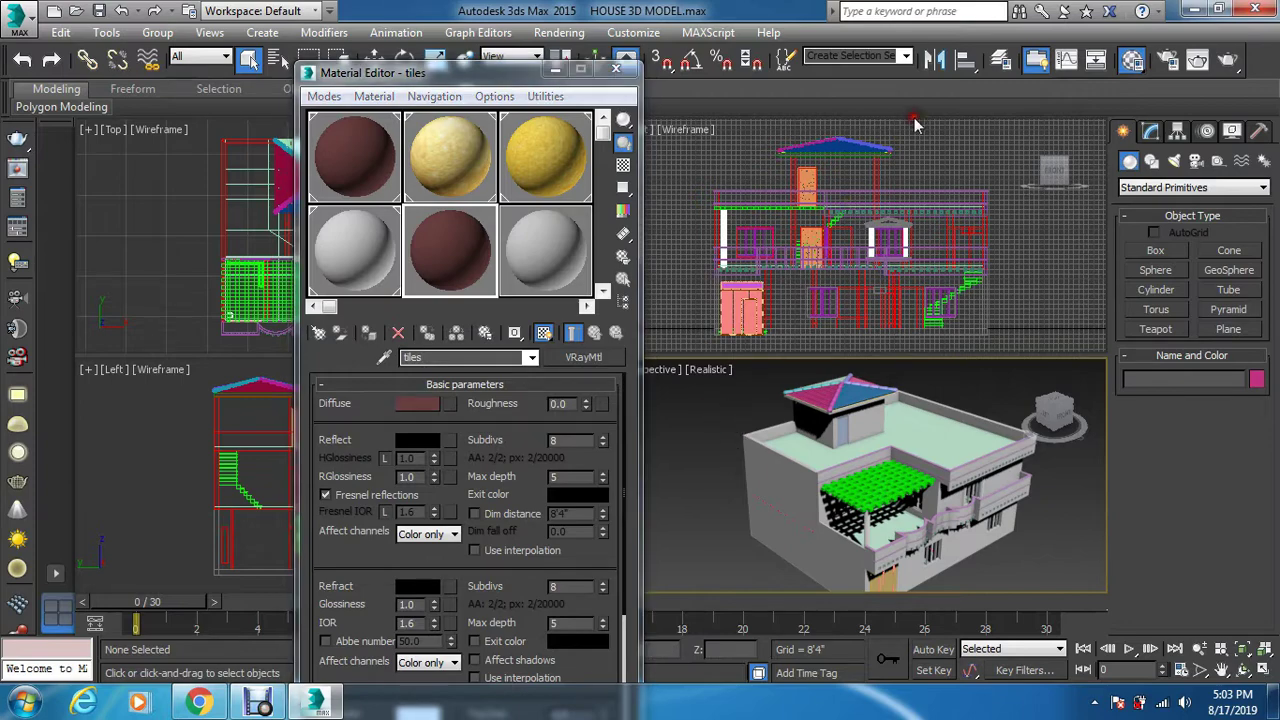
Assign the tiles material to all the pitched roof's pieces, then close the Material Editor and clear the selection
scroll(872, 122, "up", 5)
left_click_drag(830, 130, 767, 180)
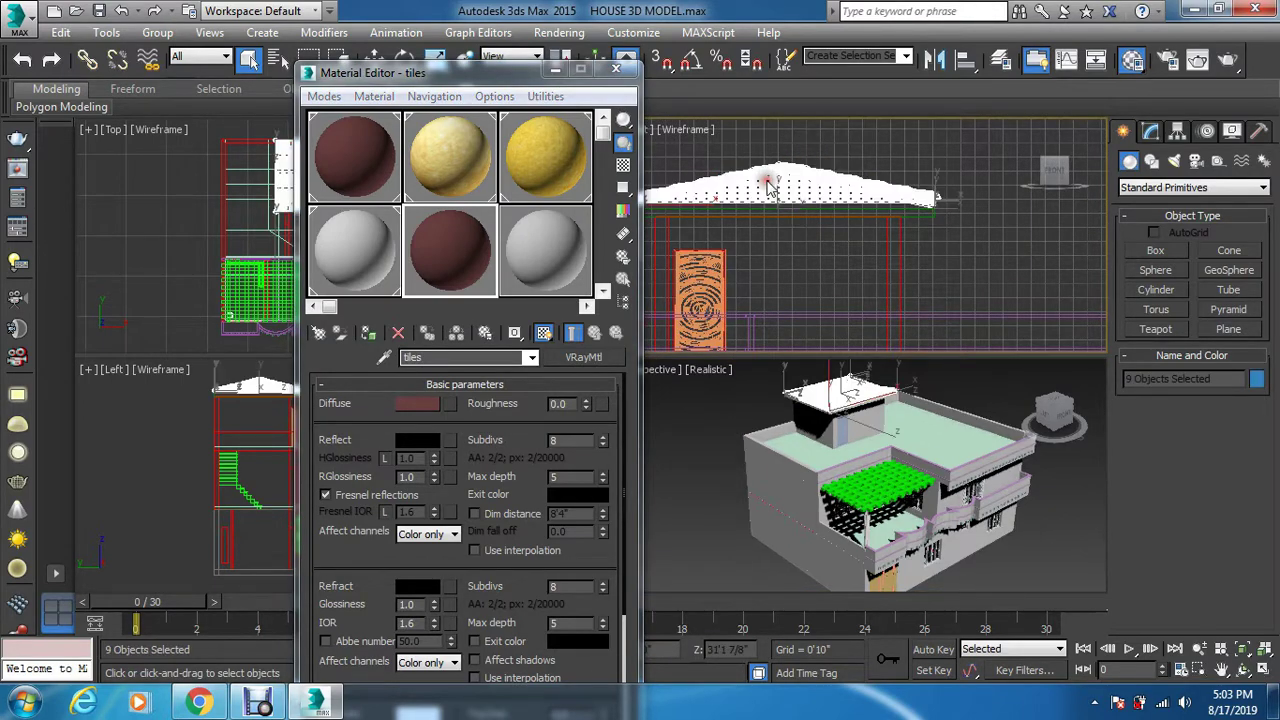
left_click(368, 332)
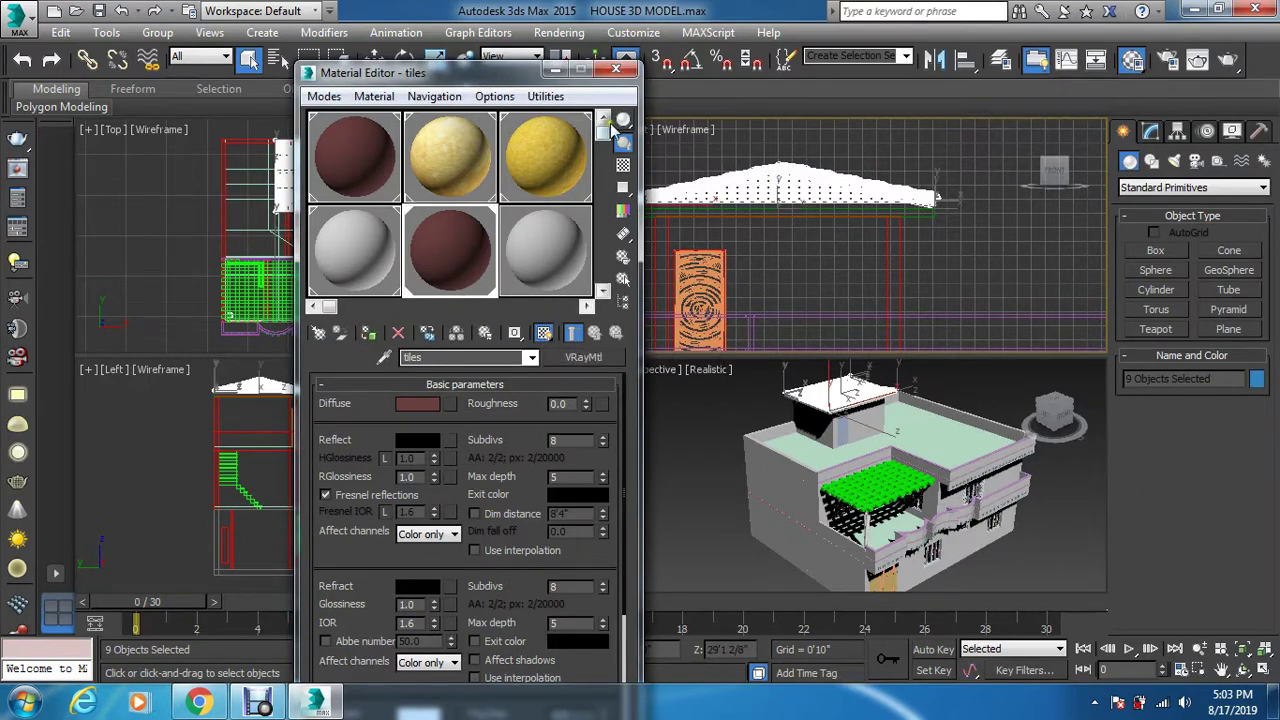
left_click(616, 69)
left_click(971, 300)
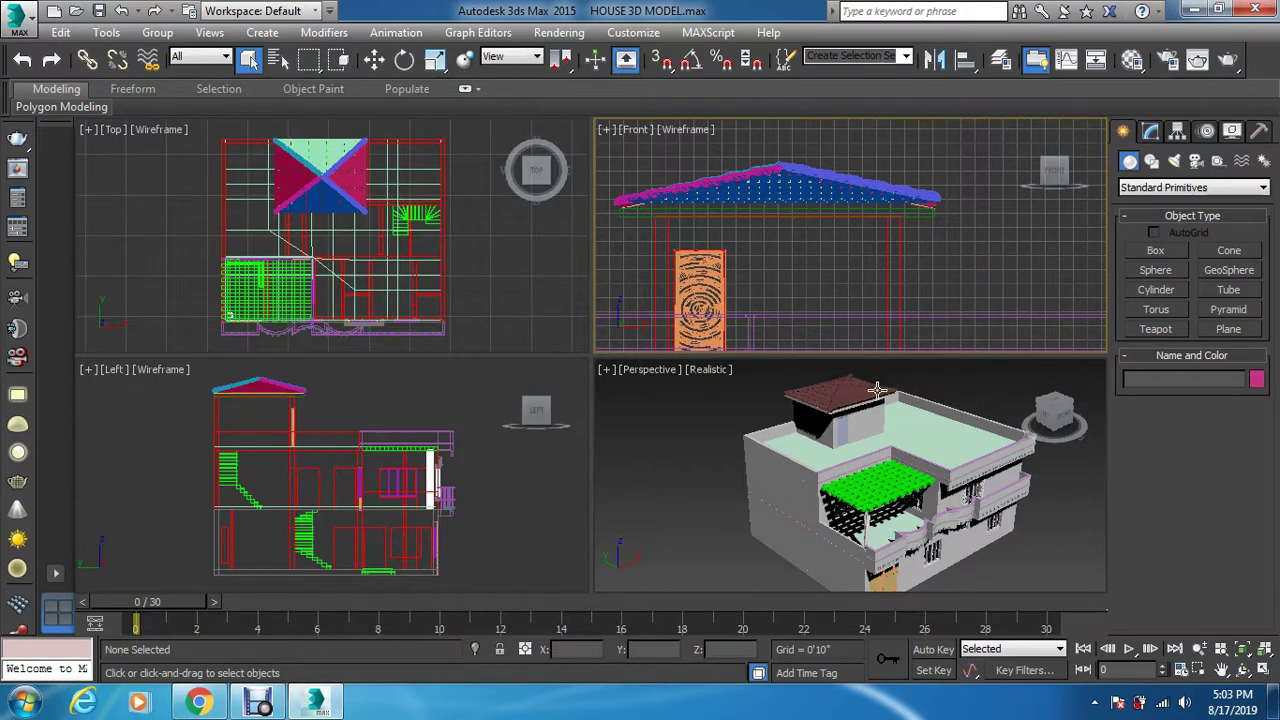
Assign the tiles material to the parapet trim lines and the small blocks beneath them, then close the Material Editor and clear the selection
left_click(671, 512)
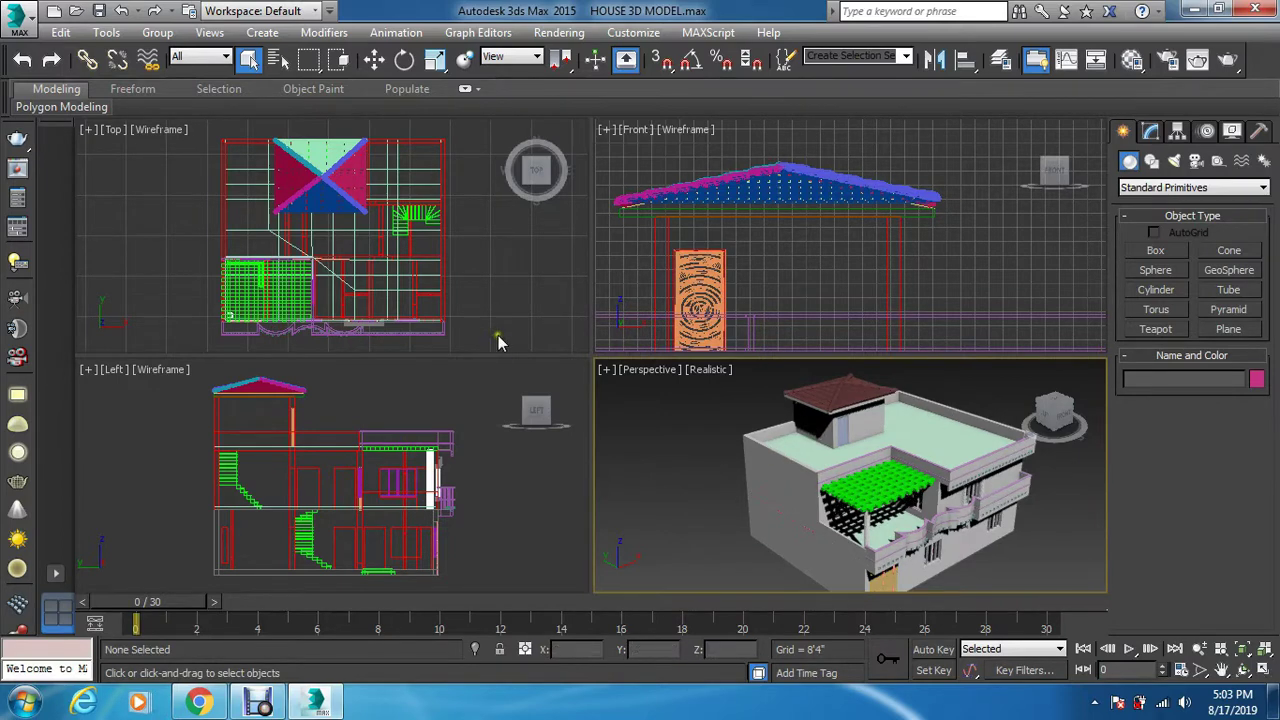
scroll(320, 343, "up", 10)
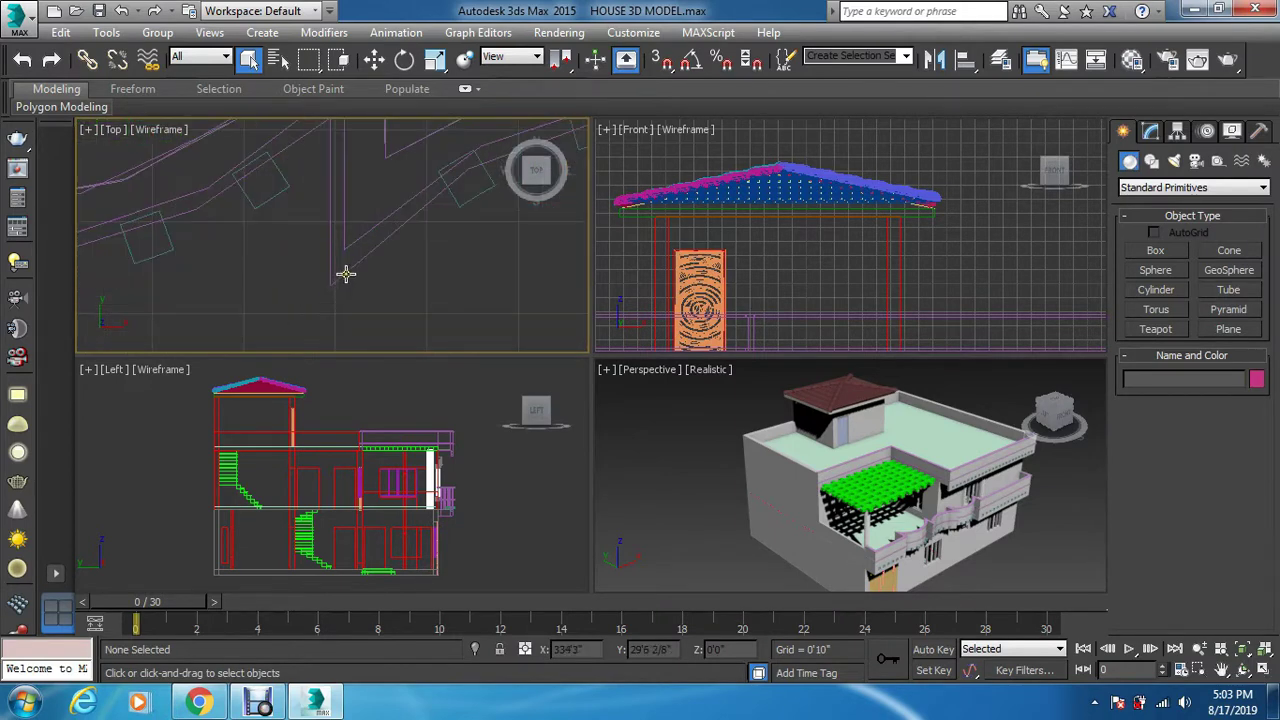
left_click(335, 278)
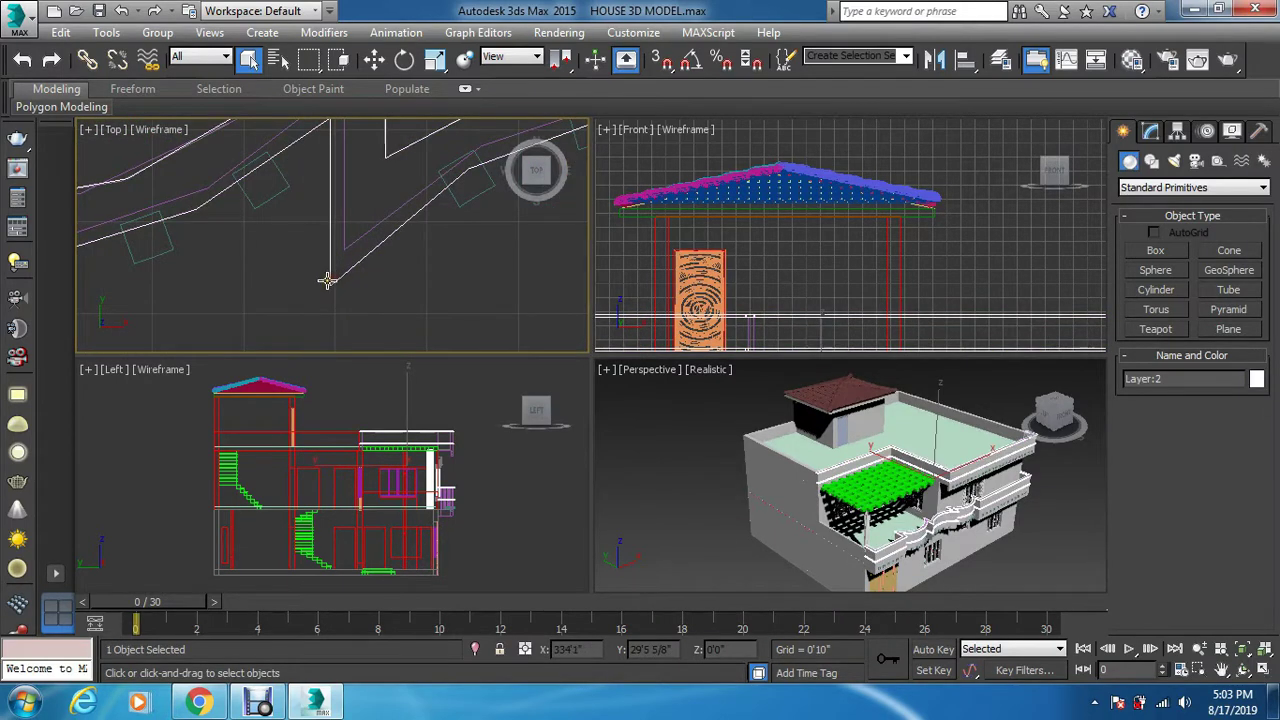
left_click(272, 197, "ctrl")
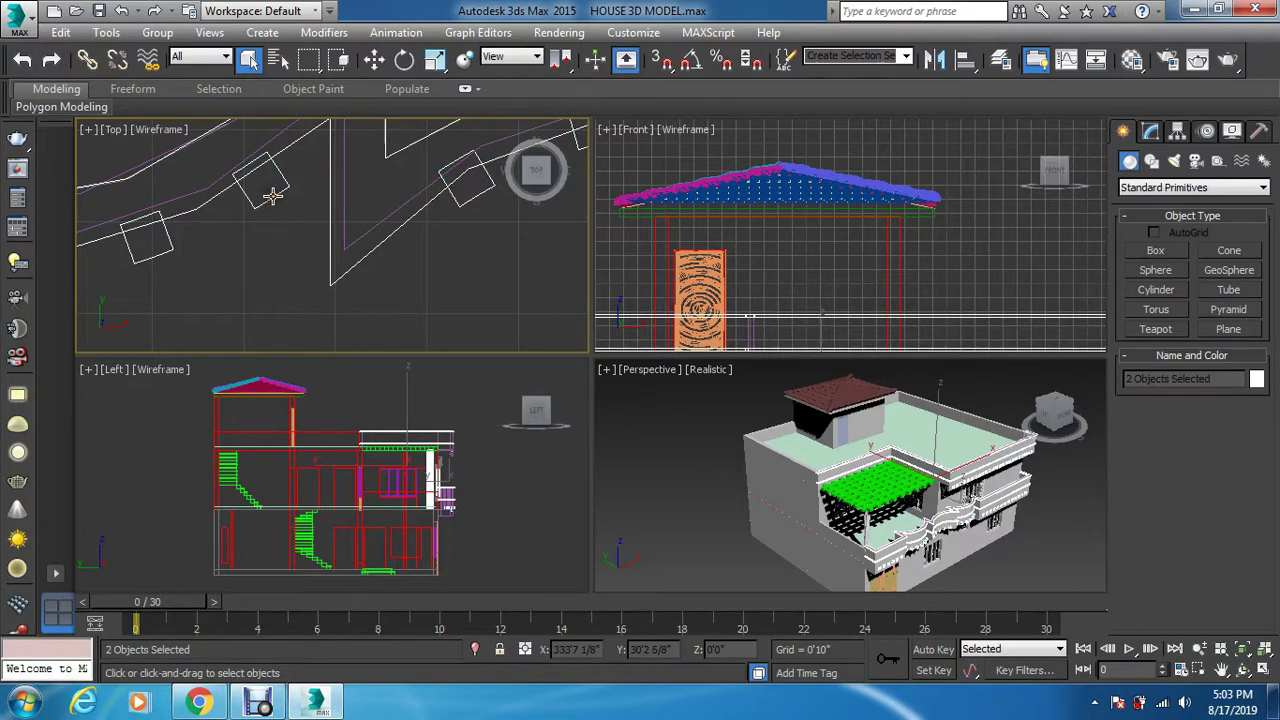
key("m")
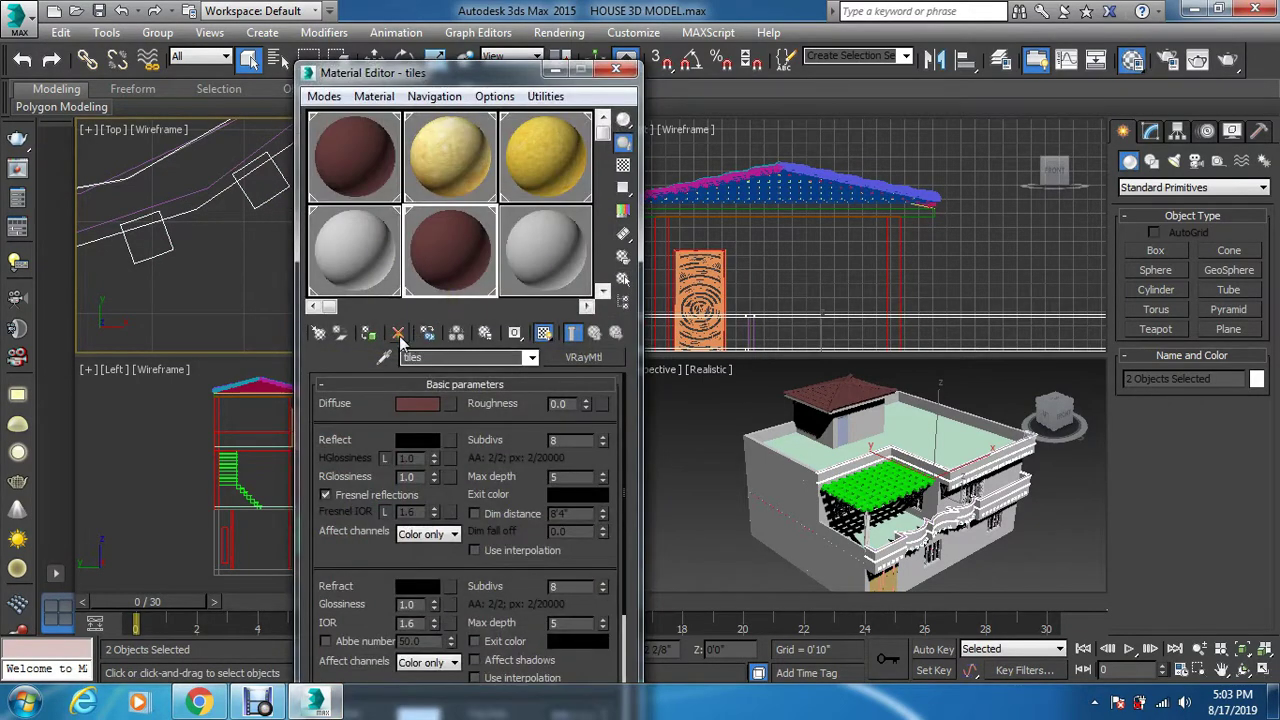
left_click(370, 335)
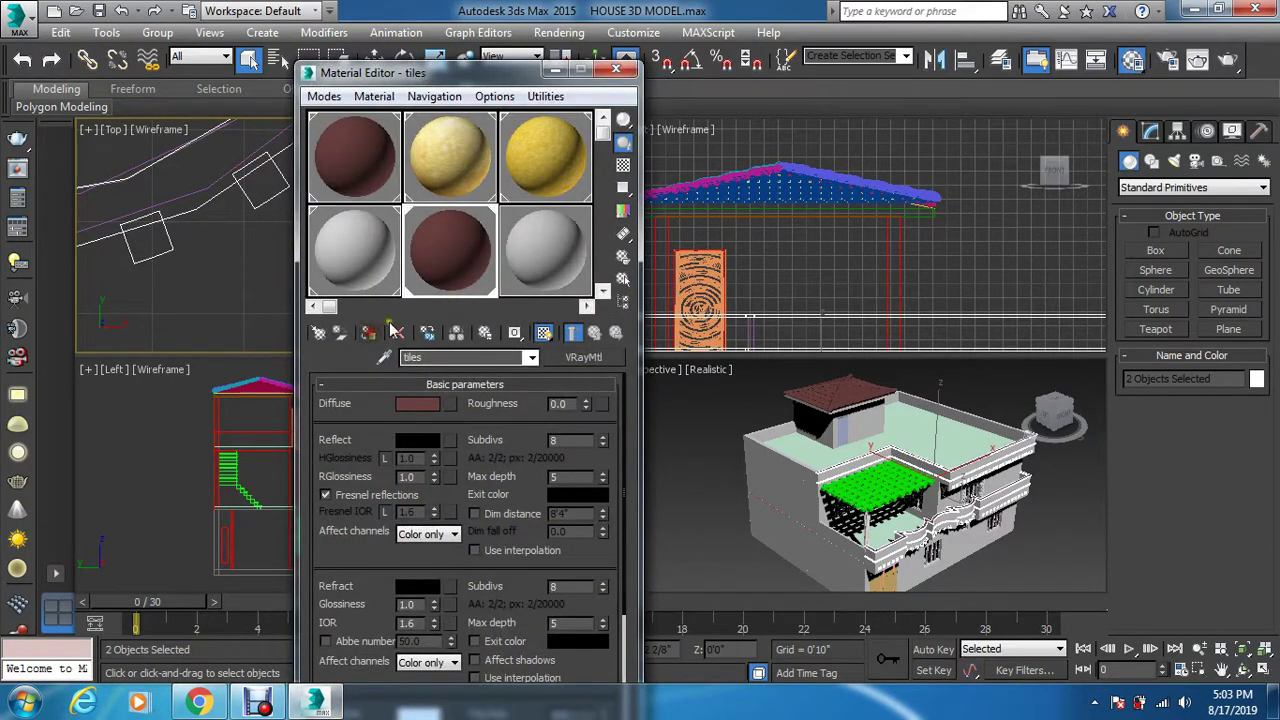
left_click(616, 70)
left_click(689, 488)
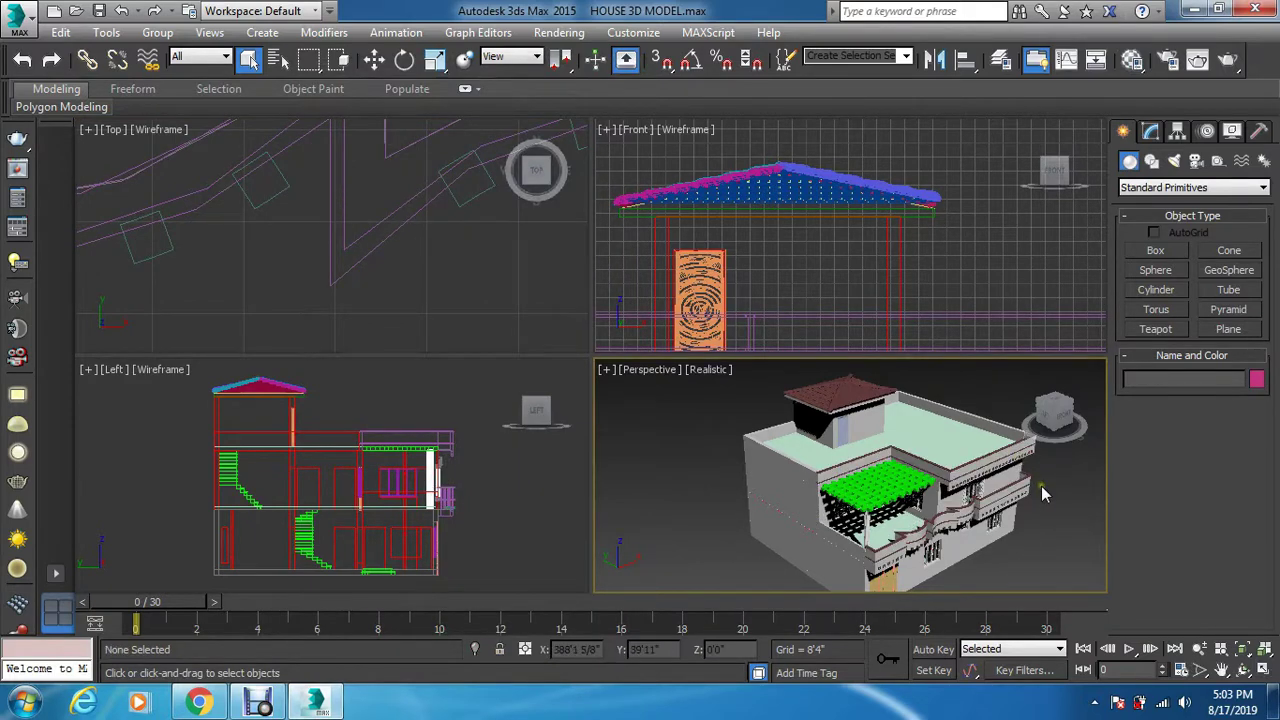
Test-render a close, lower perspective view of the house's front with V-Ray, then close the frame buffer and cancel the render
left_click(1052, 418)
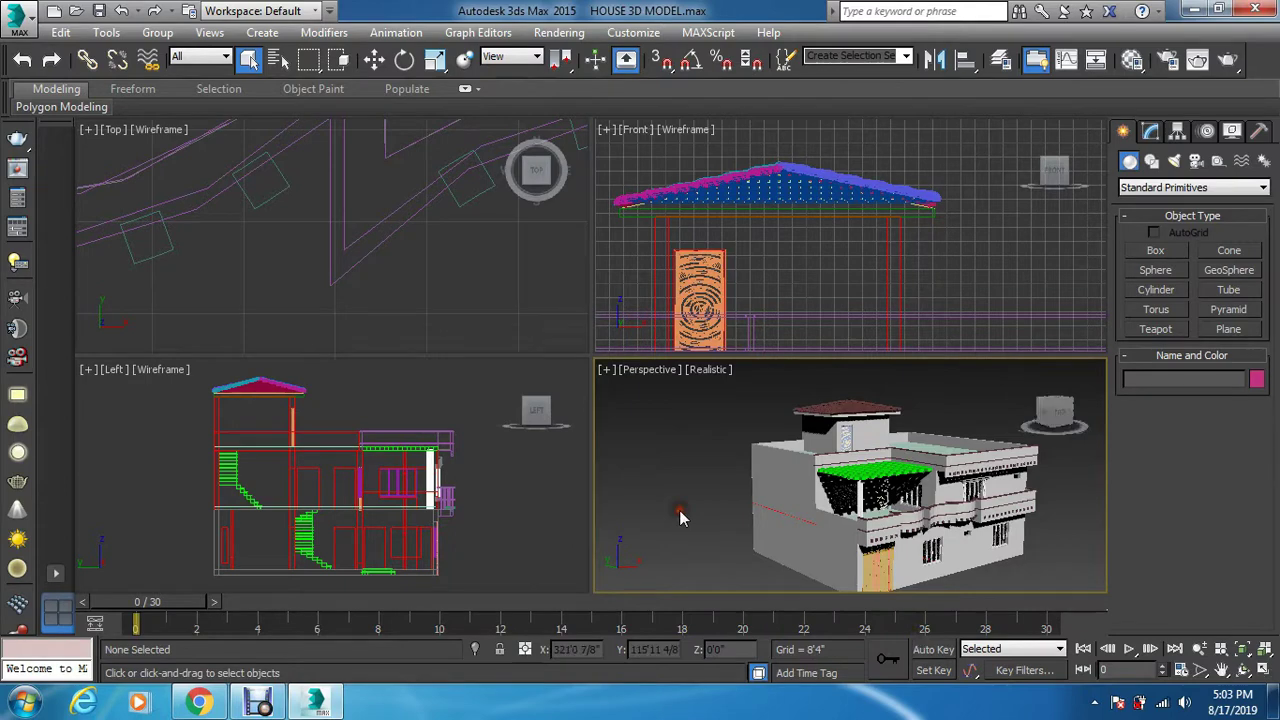
scroll(795, 508, "up", 2)
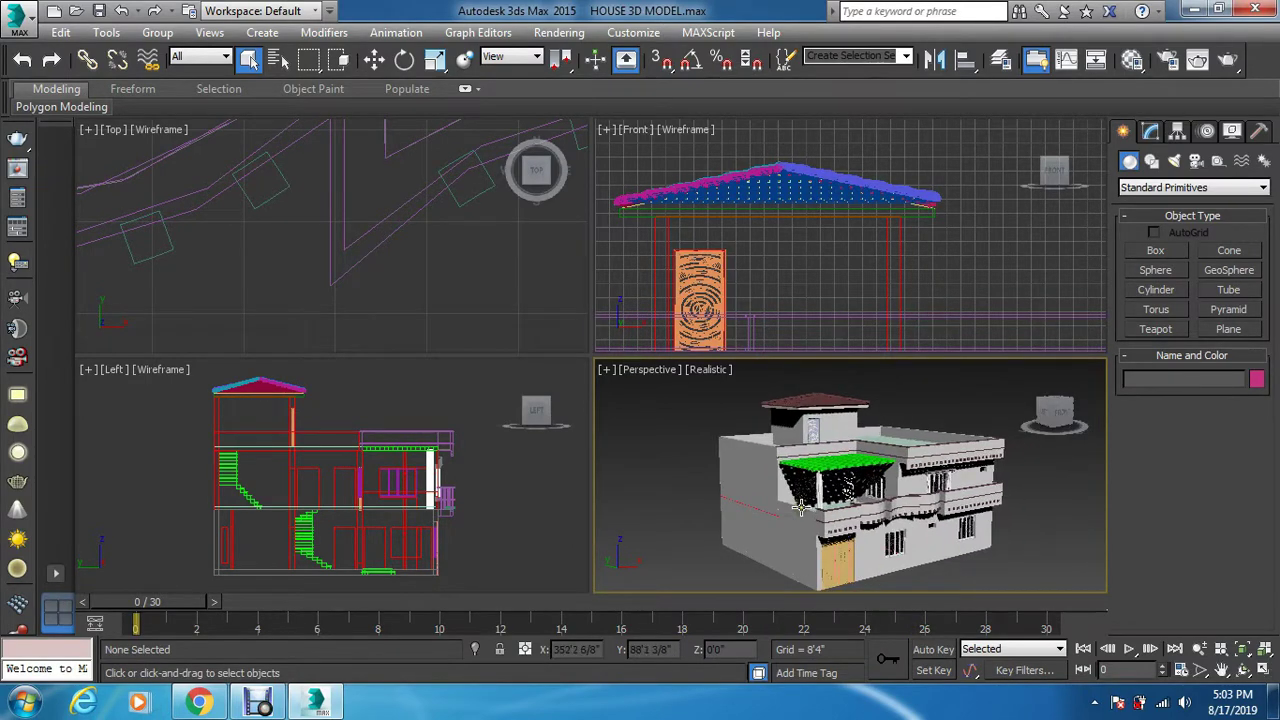
scroll(800, 507, "up", 3)
middle_click_drag(800, 507, 773, 495)
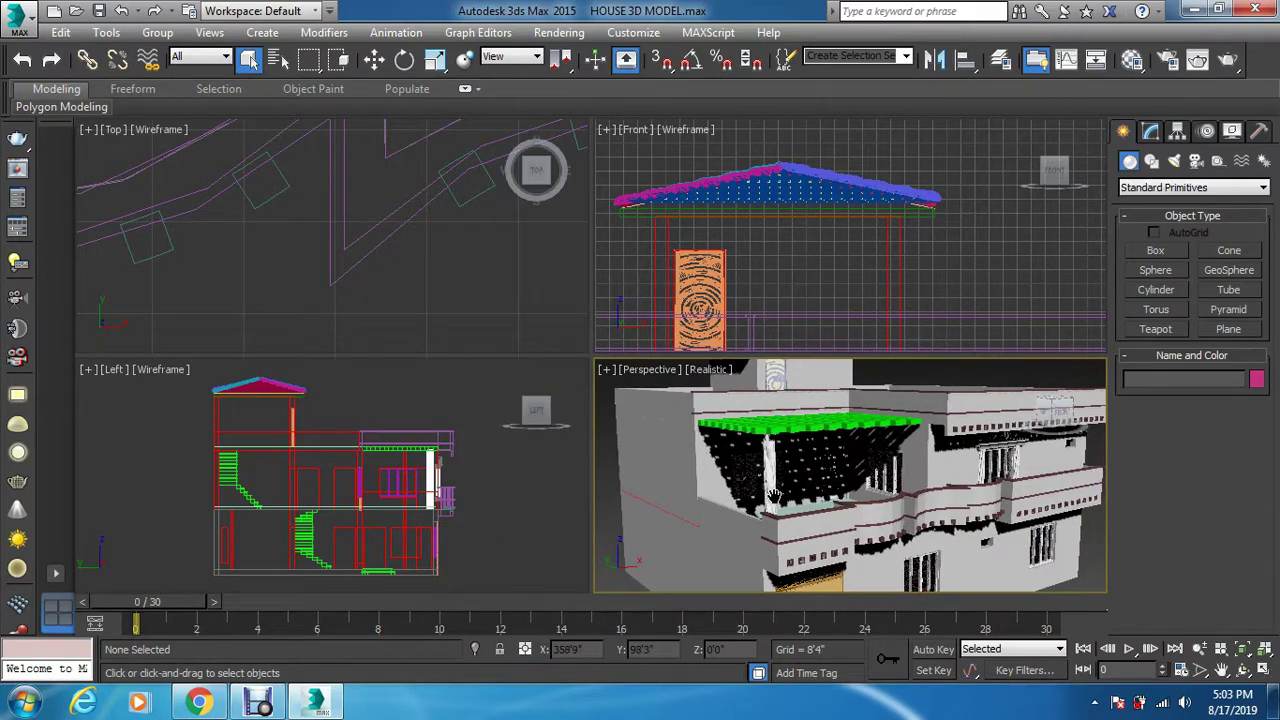
key("shift+q")
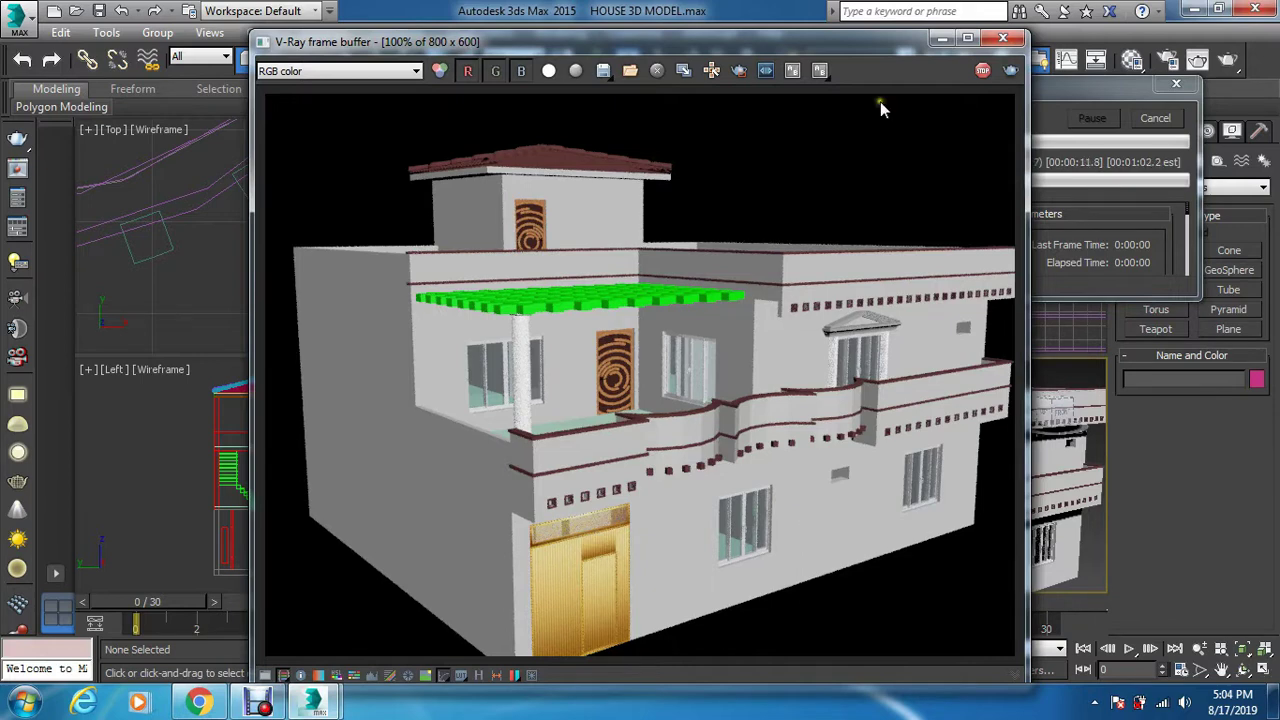
left_click(1002, 37)
left_click(1132, 118)
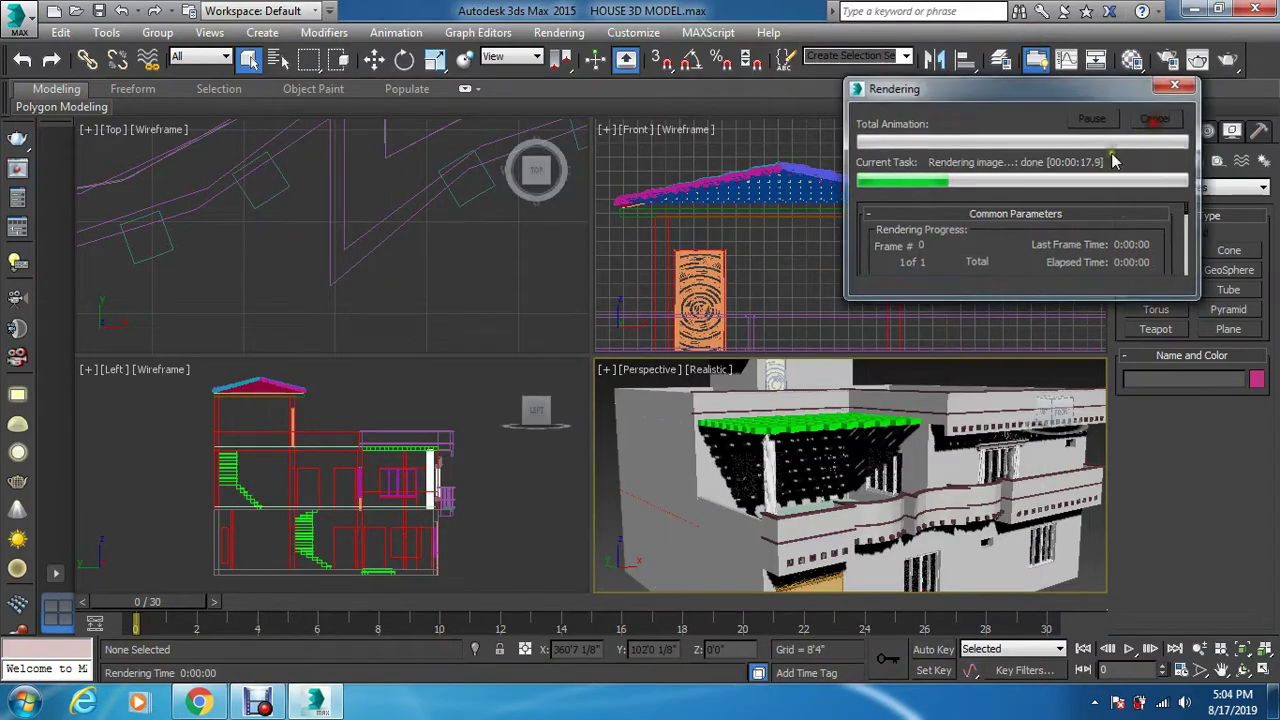
Assign the tiles material to both pieces of the pediment above the upper front window, then close the Material Editor and deselect
left_click(978, 200)
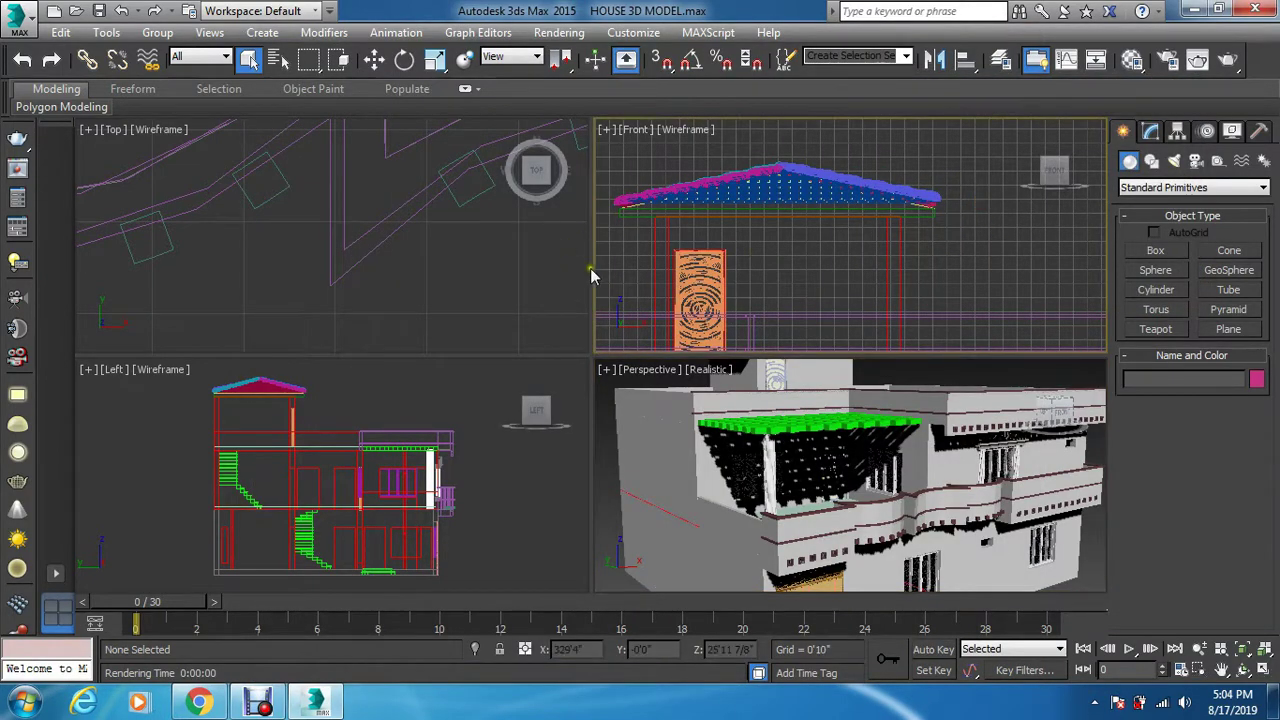
scroll(700, 266, "up", 5)
scroll(722, 318, "up", 3)
scroll(771, 272, "up", 4)
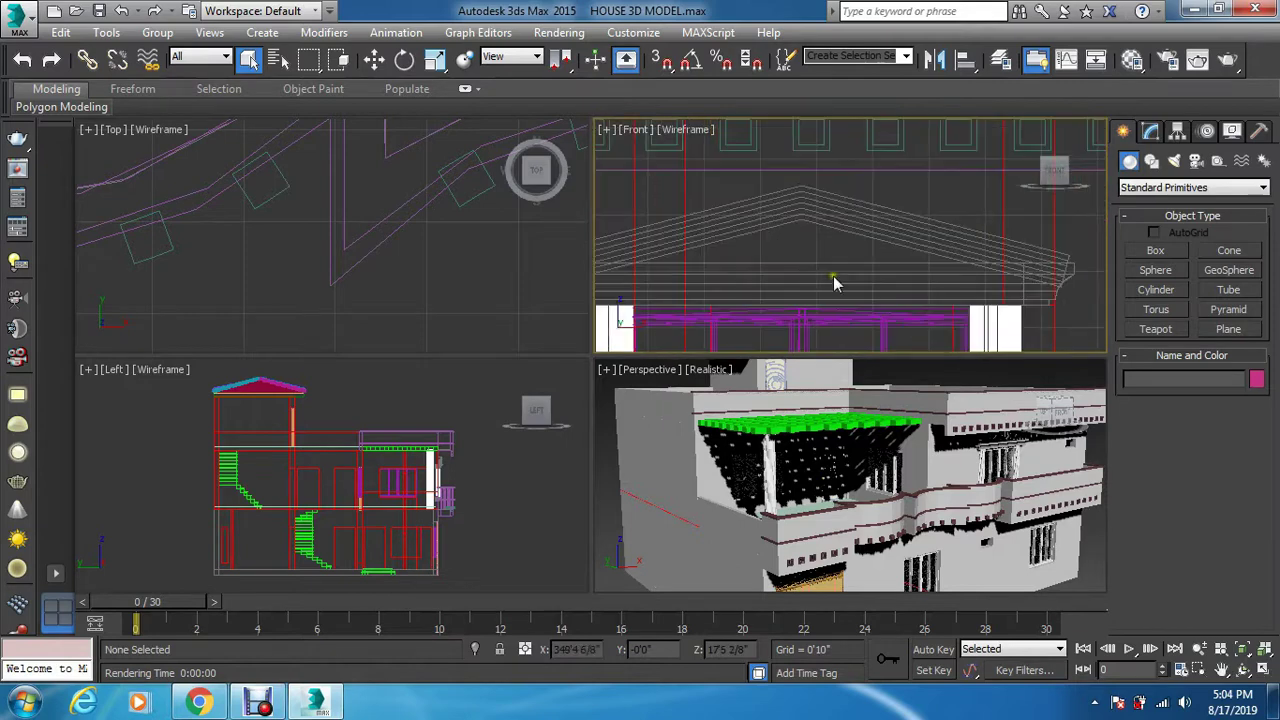
left_click(912, 266)
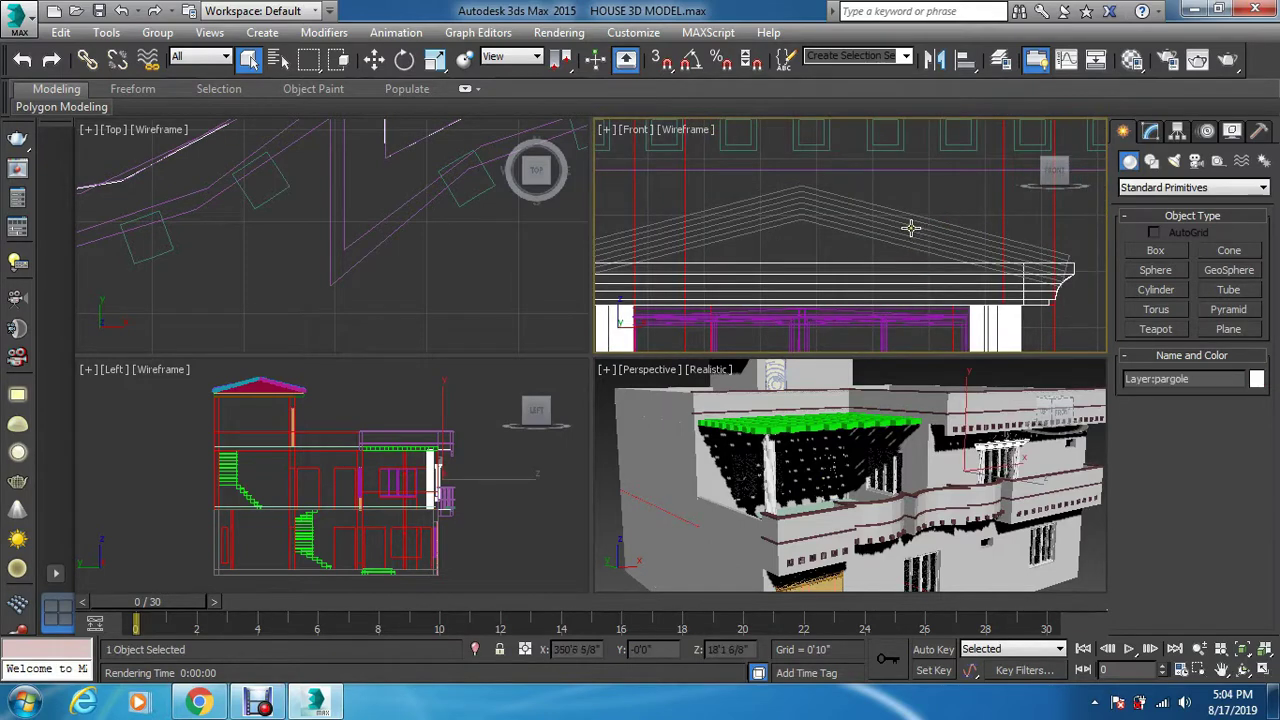
left_click(905, 226, "ctrl")
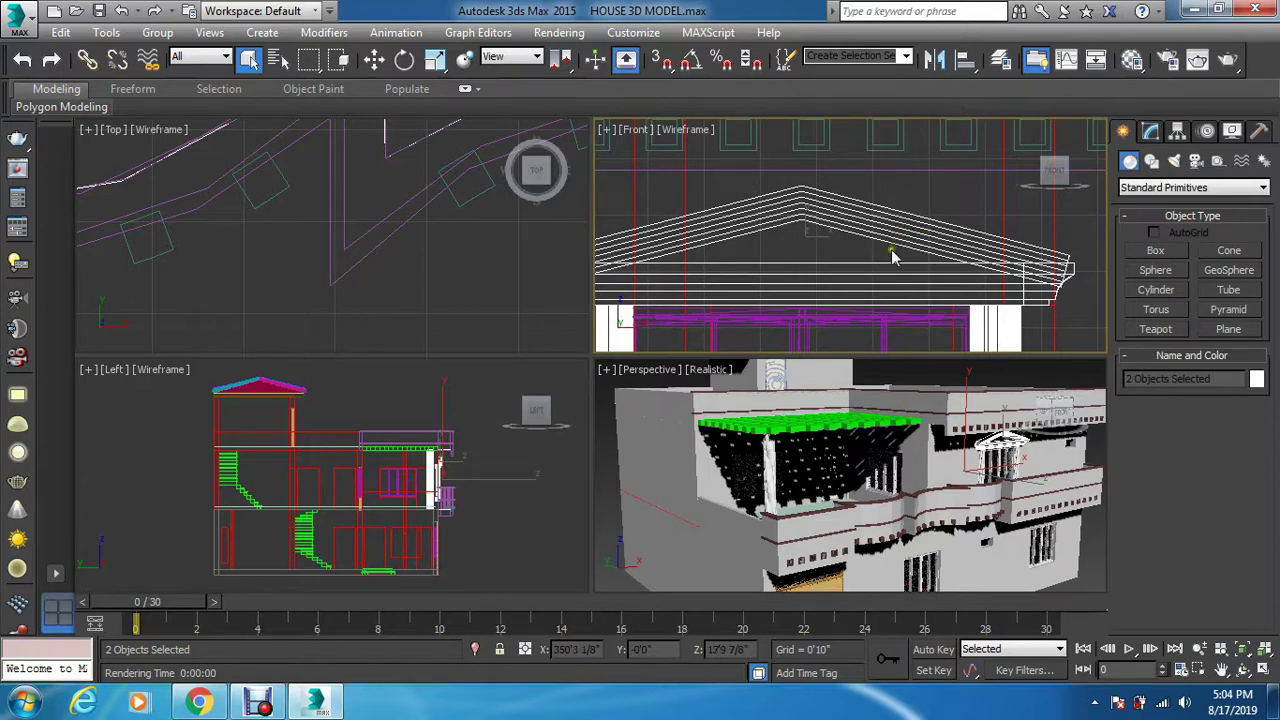
left_click(1131, 59)
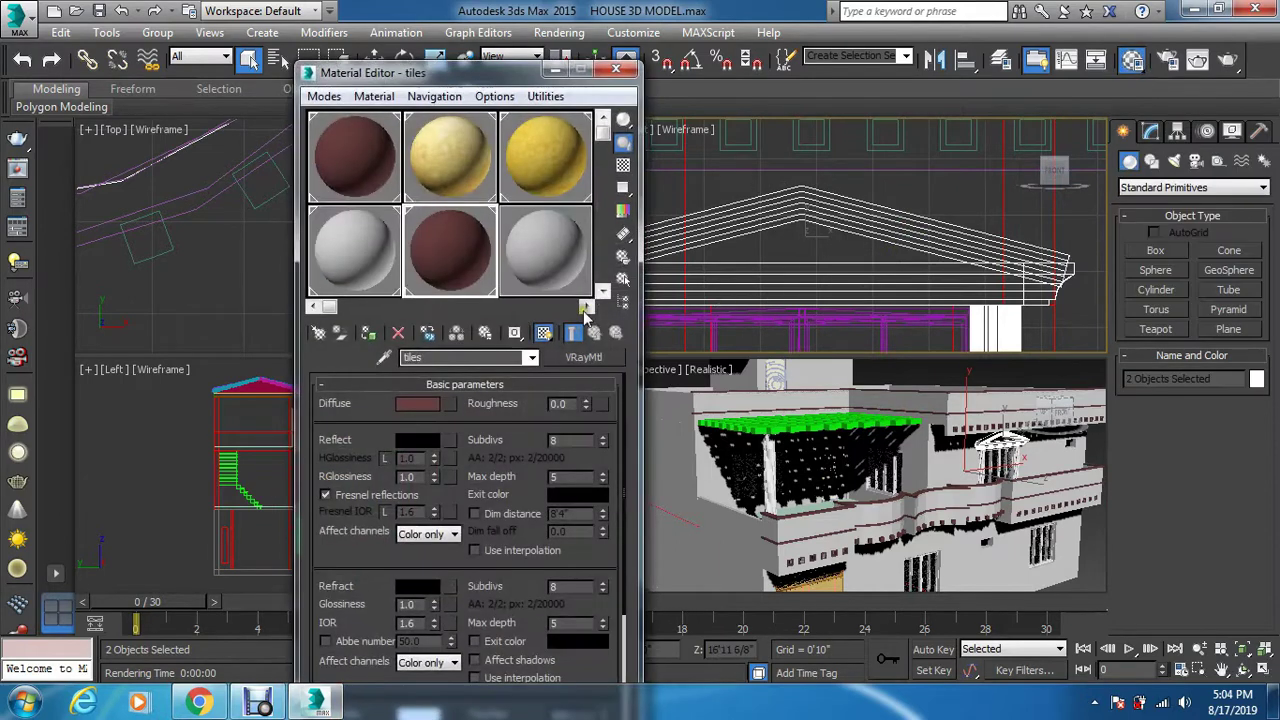
left_click(368, 336)
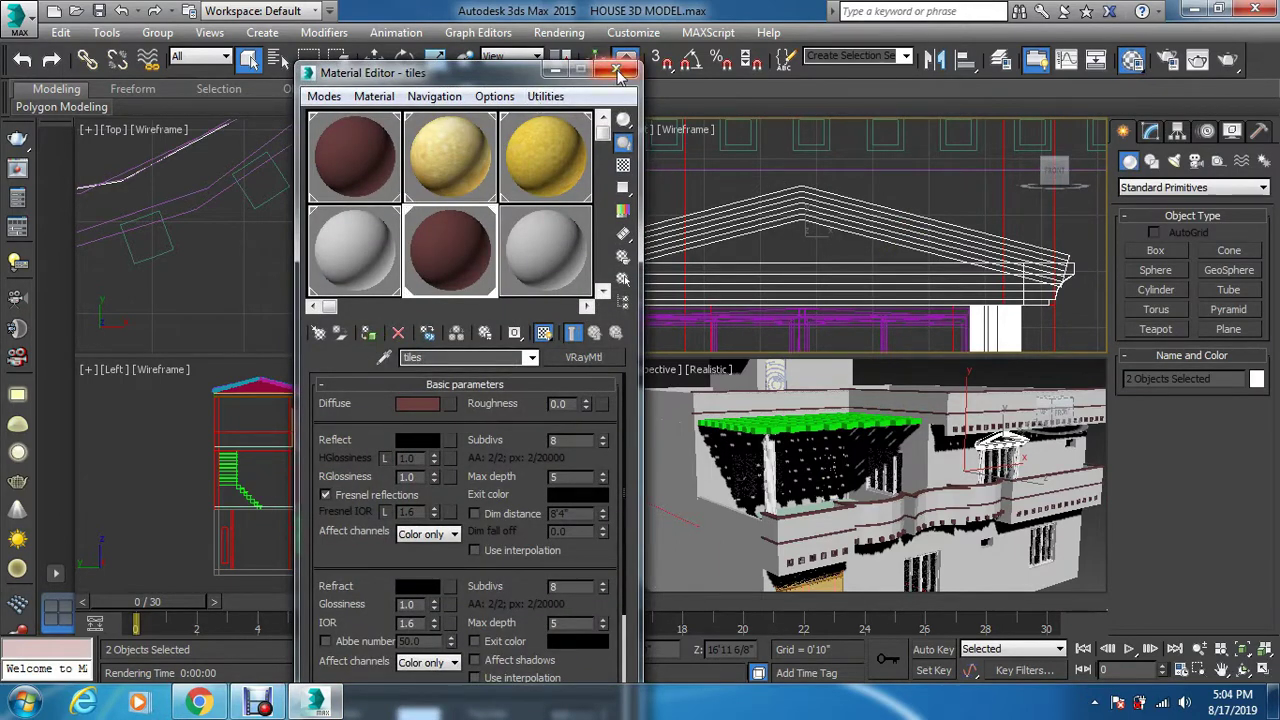
left_click(617, 72)
left_click(702, 171)
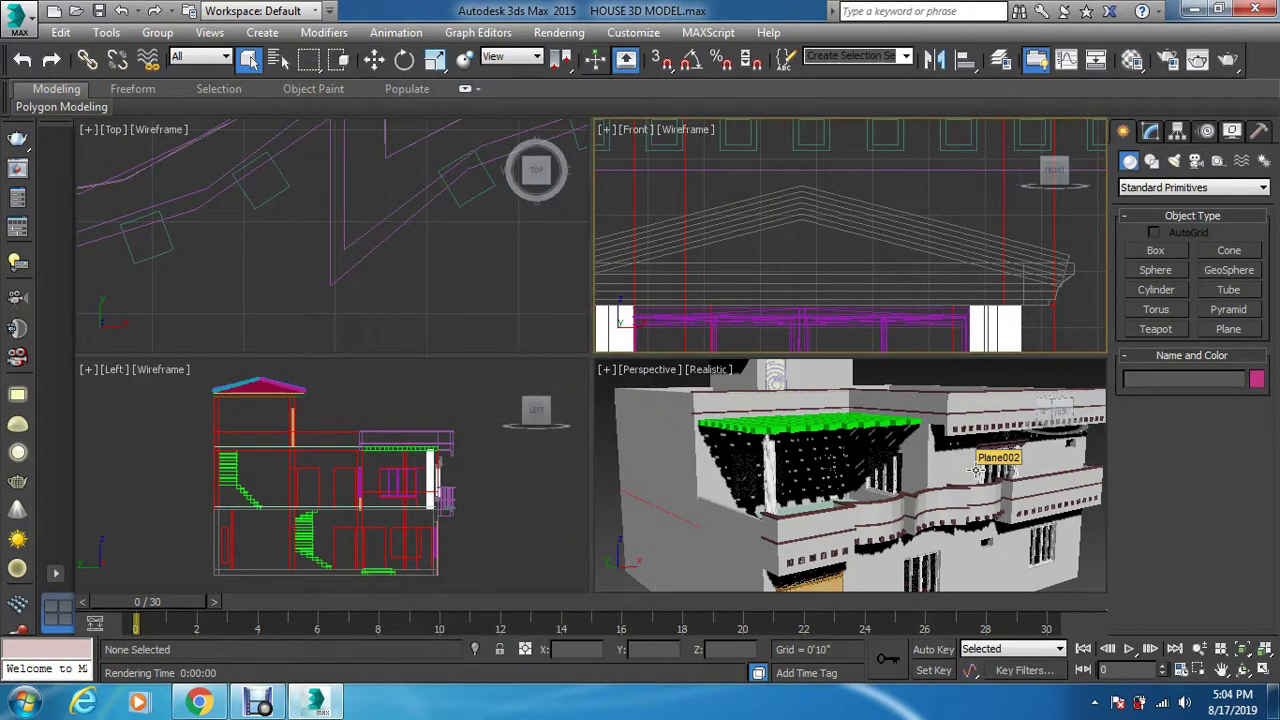
Rename the unused 09 - Default material "pargola" and assign it to the green pergola grid over the terrace
left_click(466, 271)
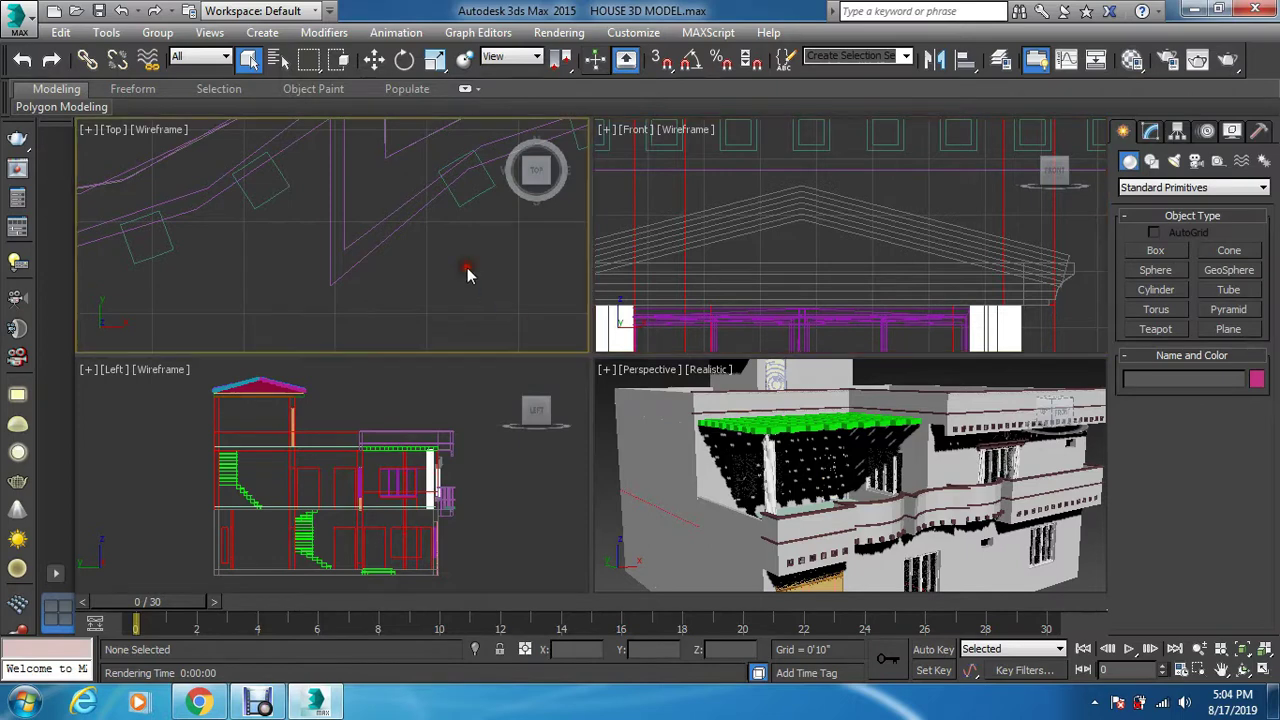
scroll(466, 290, "down", 5)
scroll(466, 312, "up", 3)
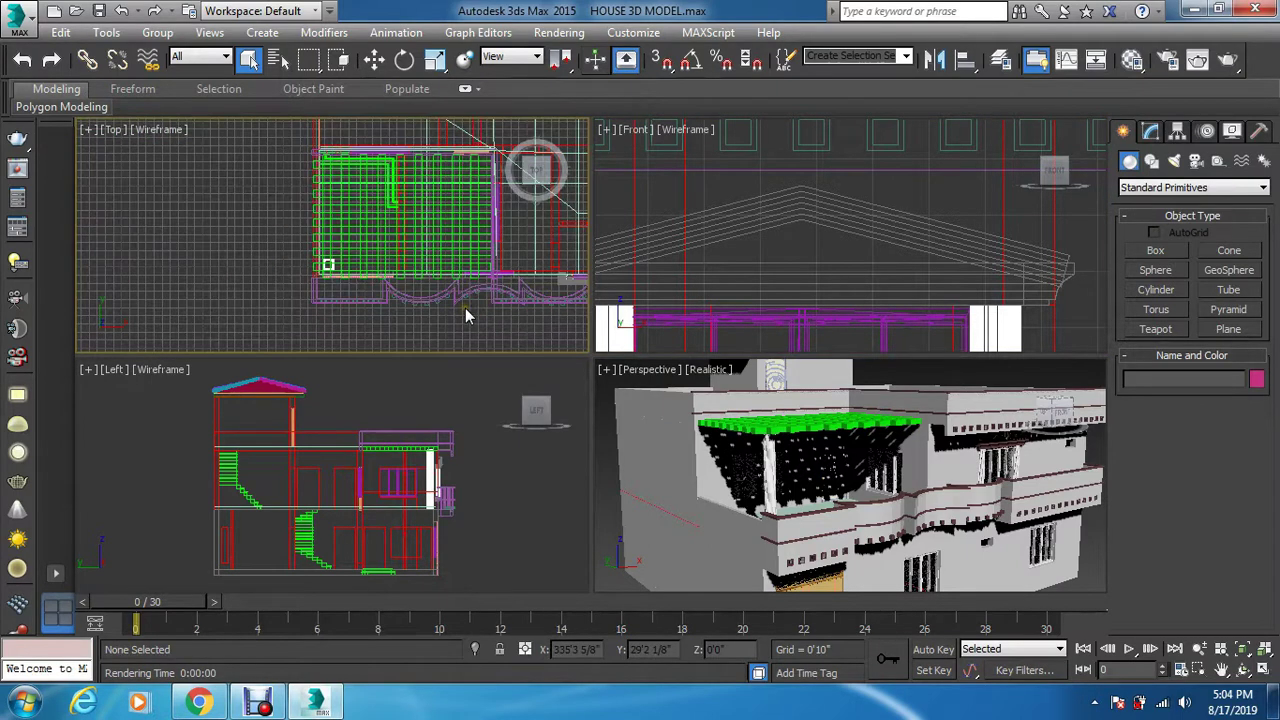
left_click(385, 250)
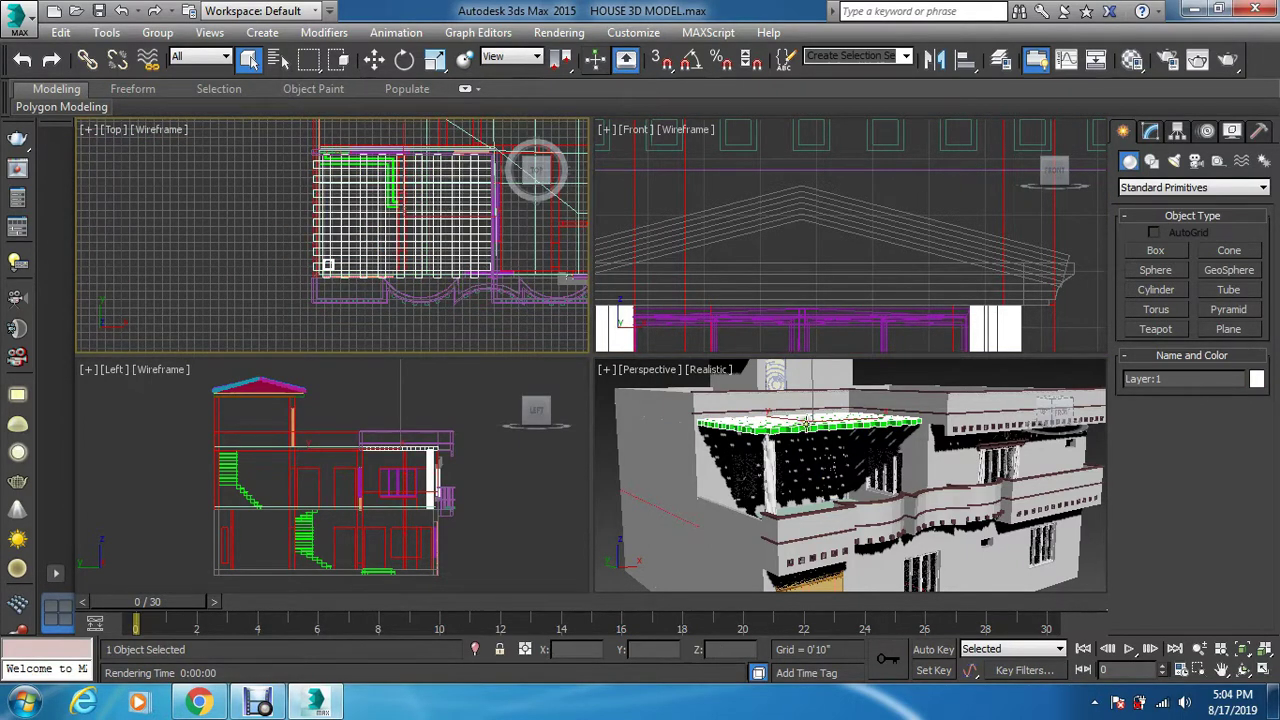
key("m")
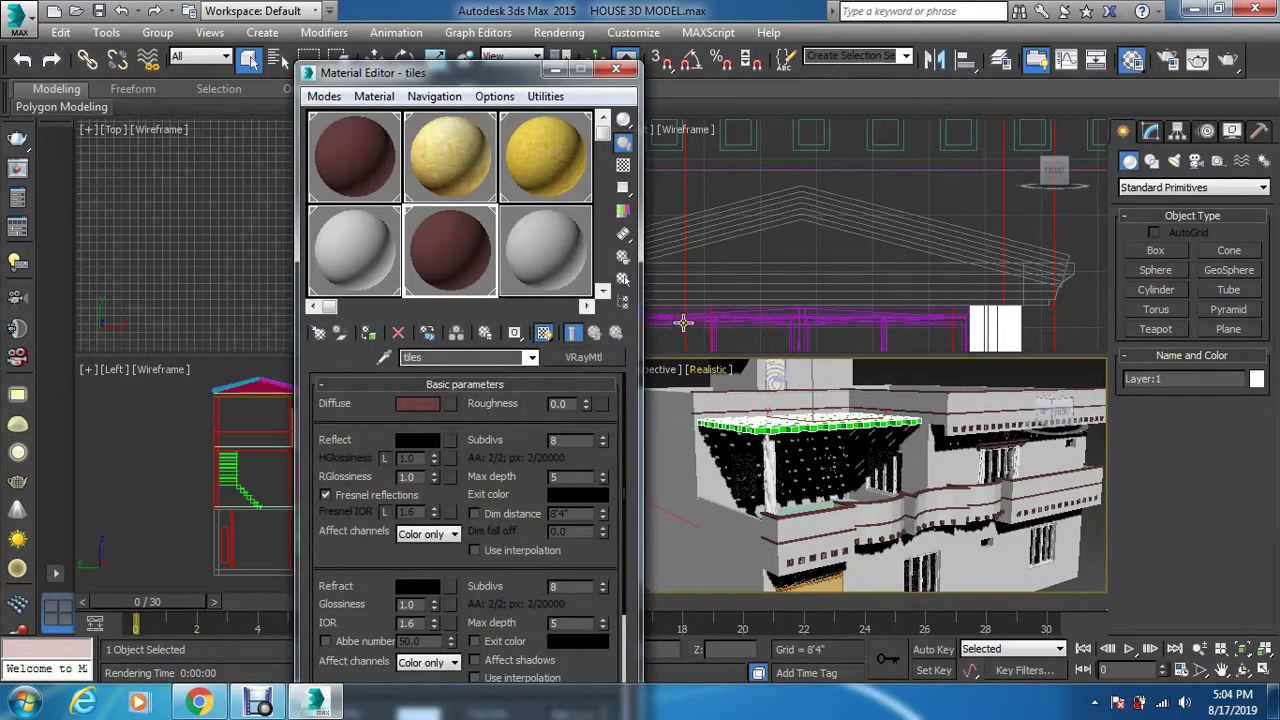
left_click(575, 268)
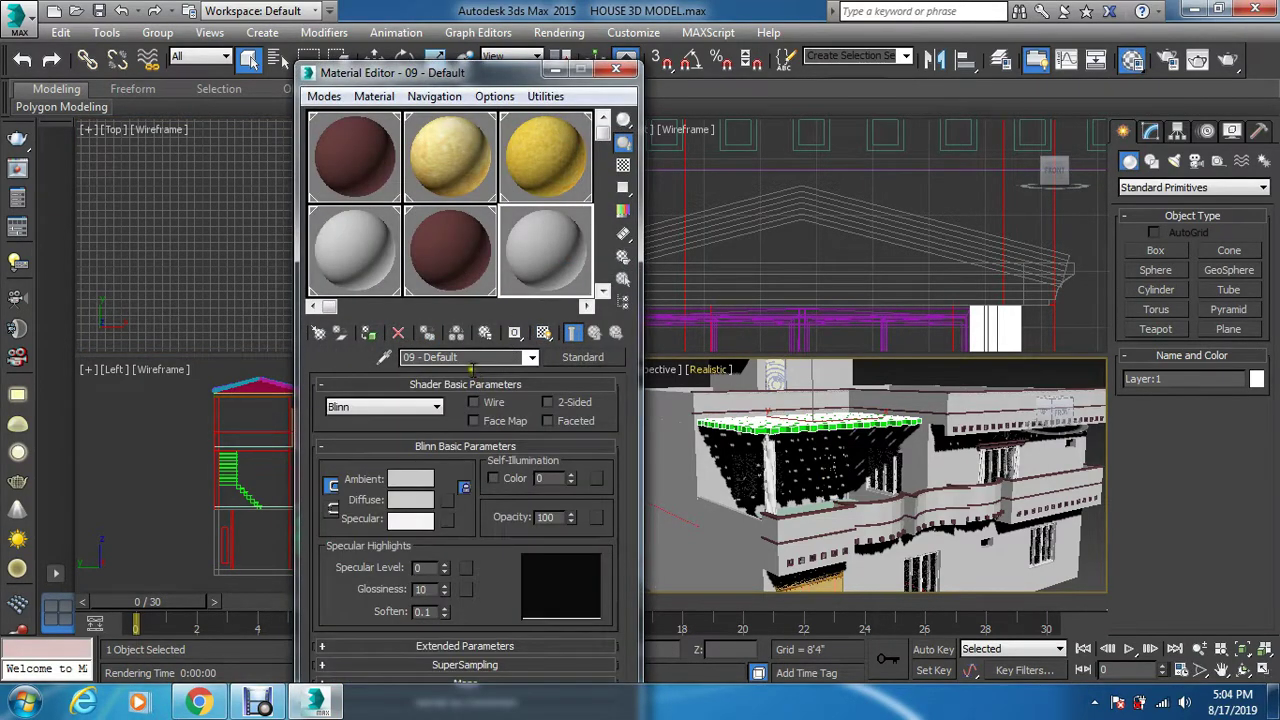
left_click(488, 358)
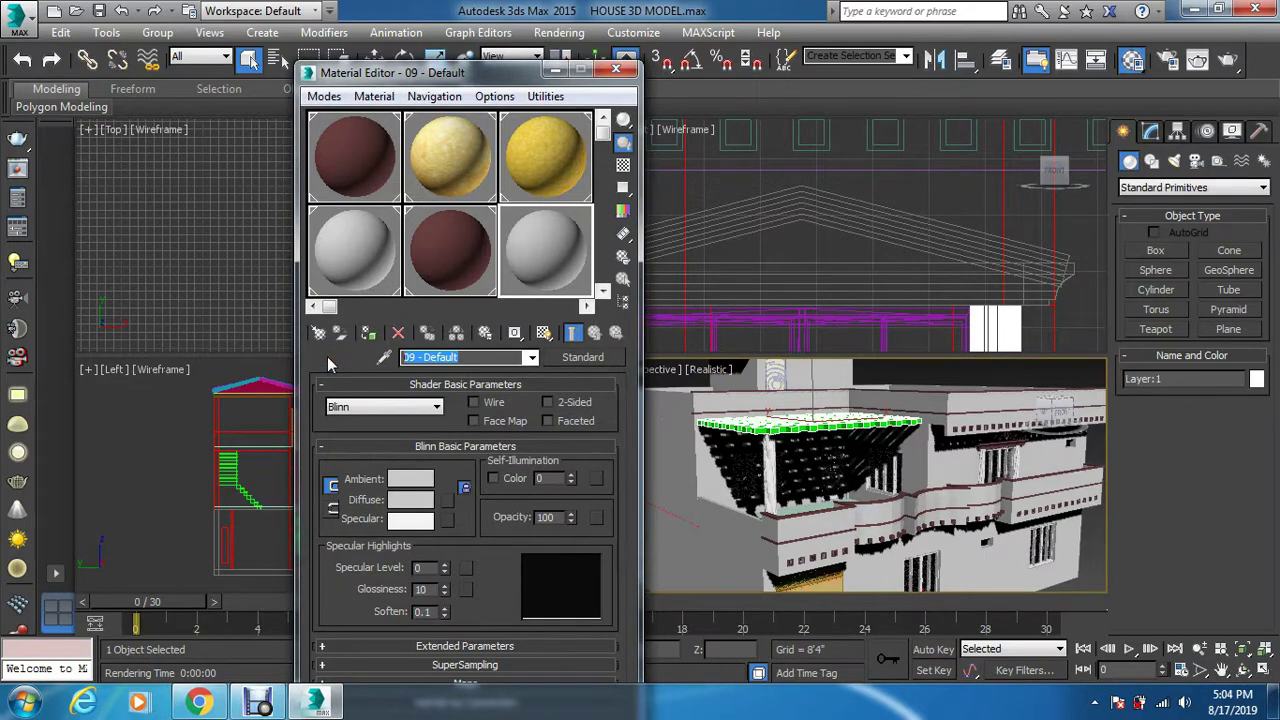
type("pargola")
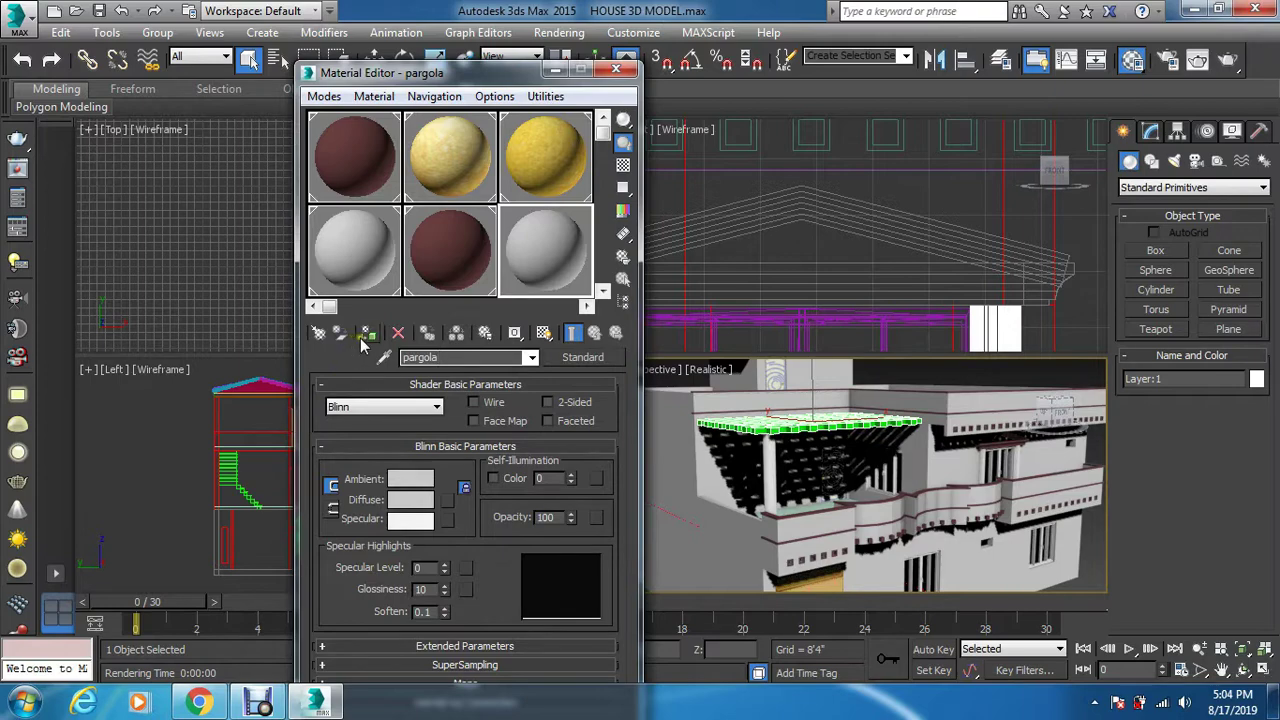
left_click(368, 333)
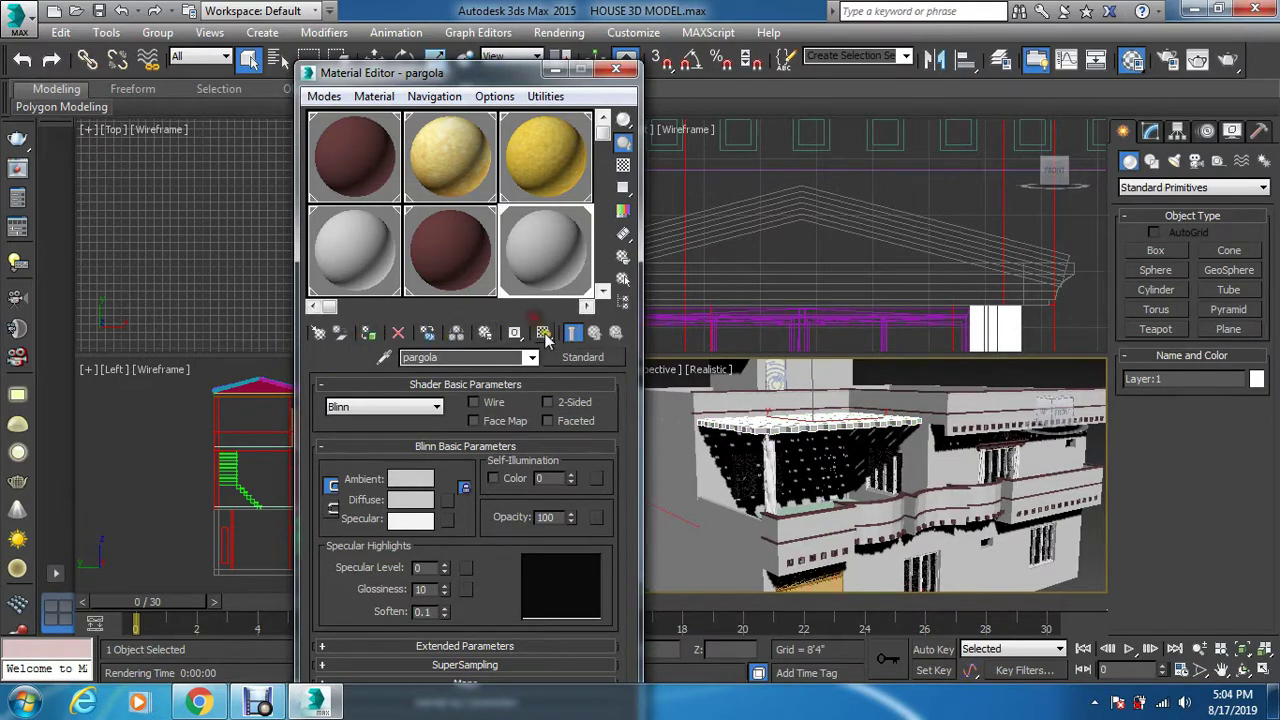
Change the pargola material's type to VRayMtl and choose a Bitmap map for its diffuse colour
left_click(578, 357)
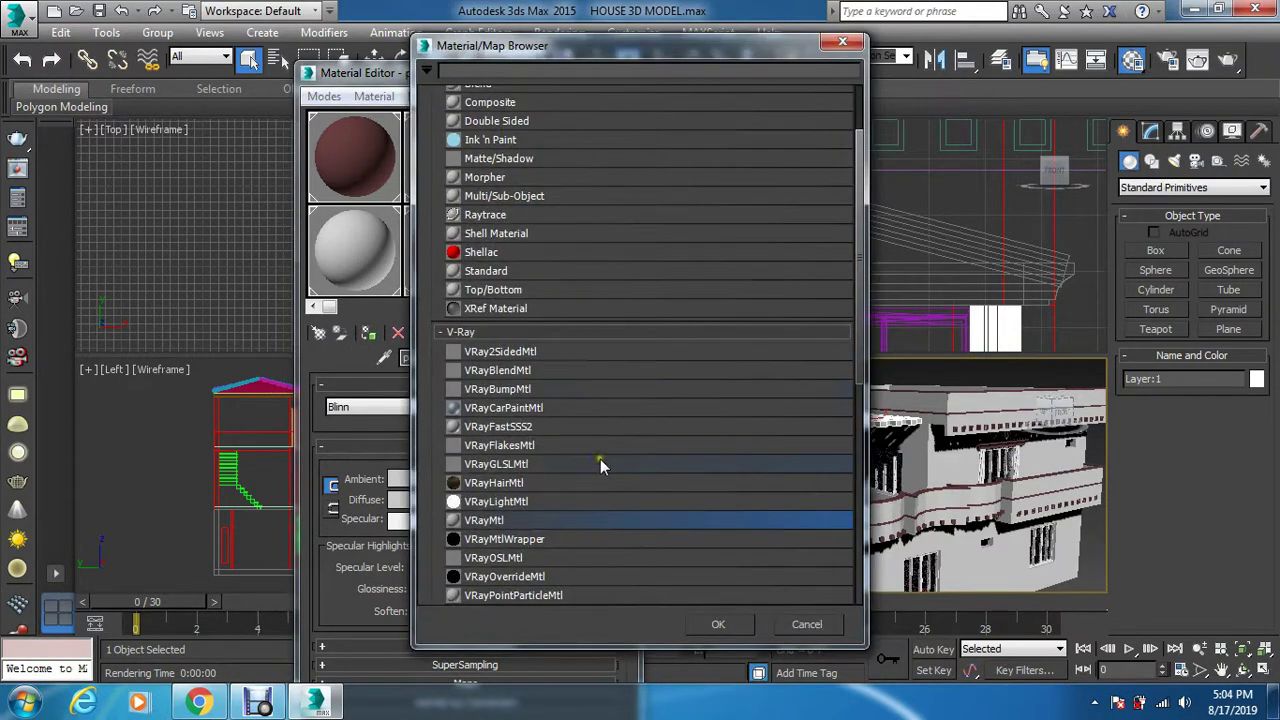
double_click(546, 524)
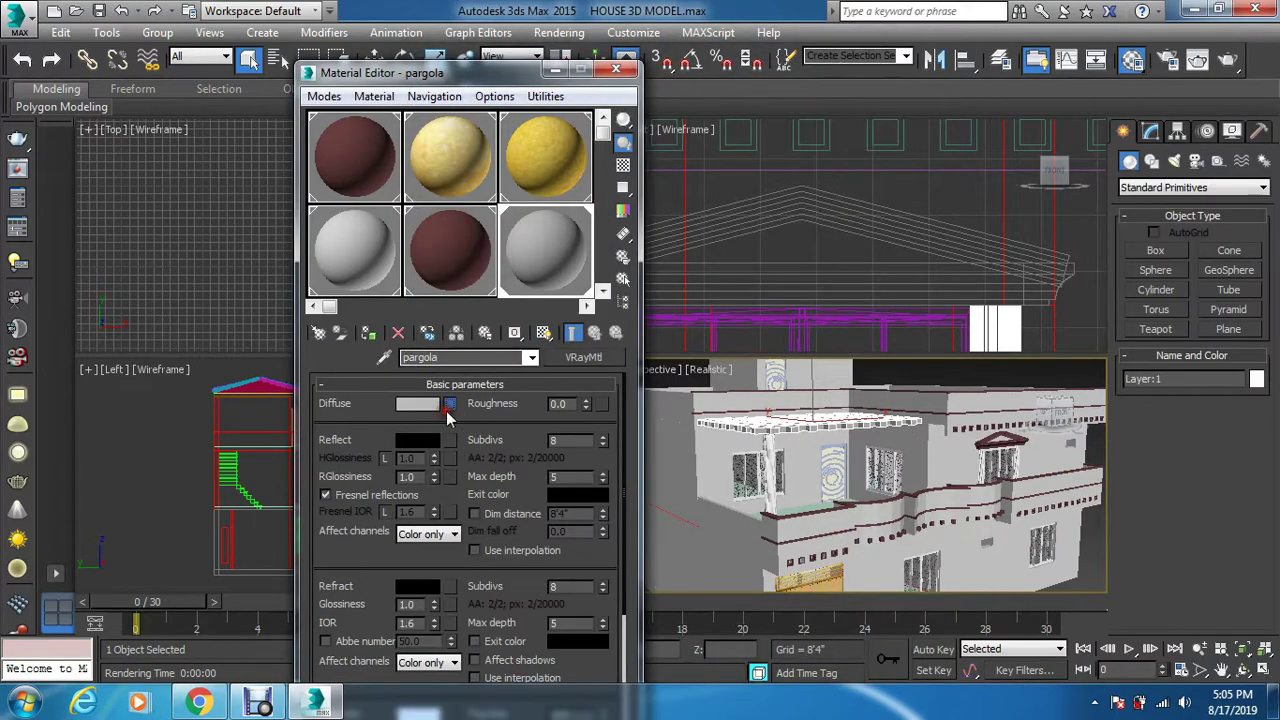
left_click(449, 405)
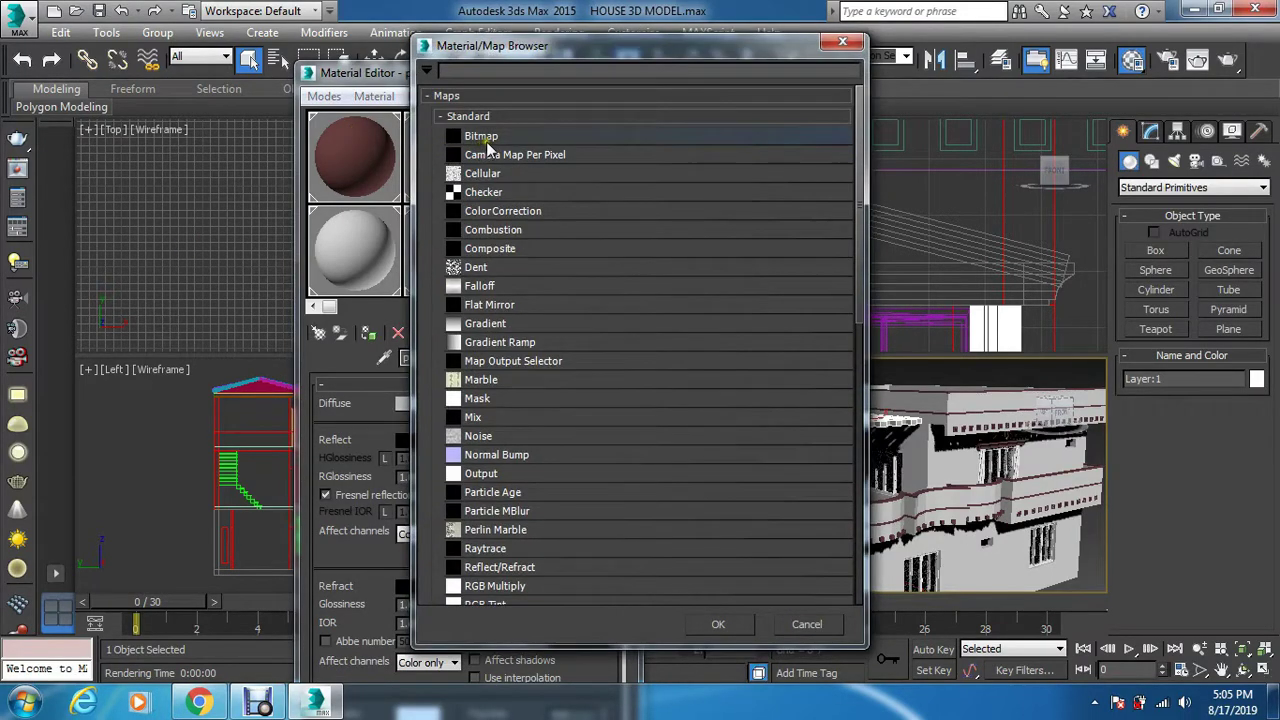
double_click(481, 138)
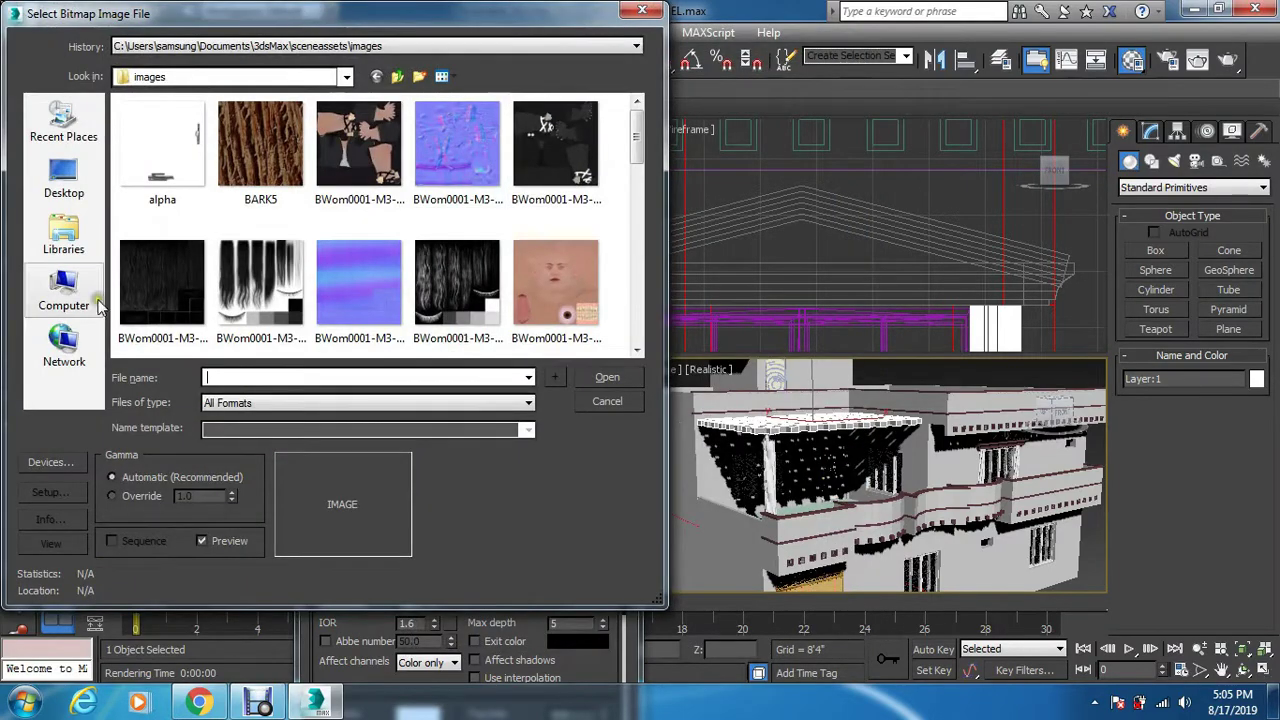
Browse to the D:\my dacuments\youtube\mat folder for the diffuse bitmap image
left_click(66, 290)
double_click(405, 152)
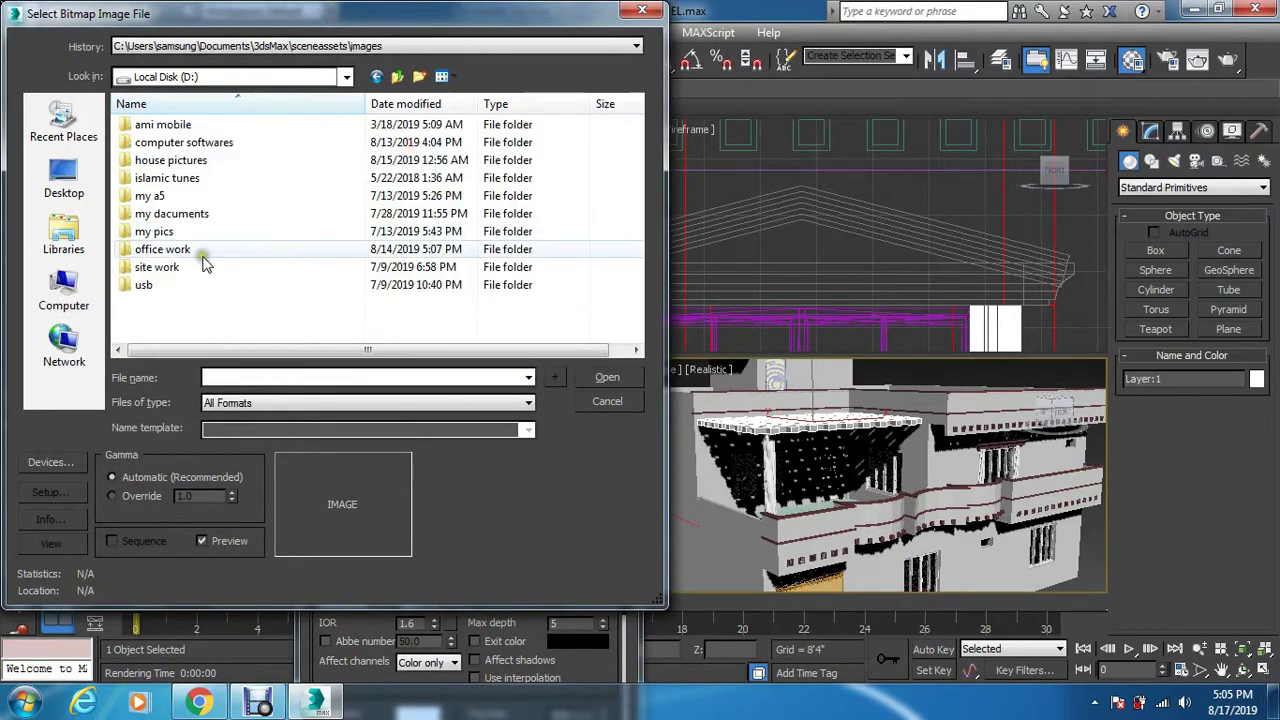
left_click(200, 197)
left_click(205, 214)
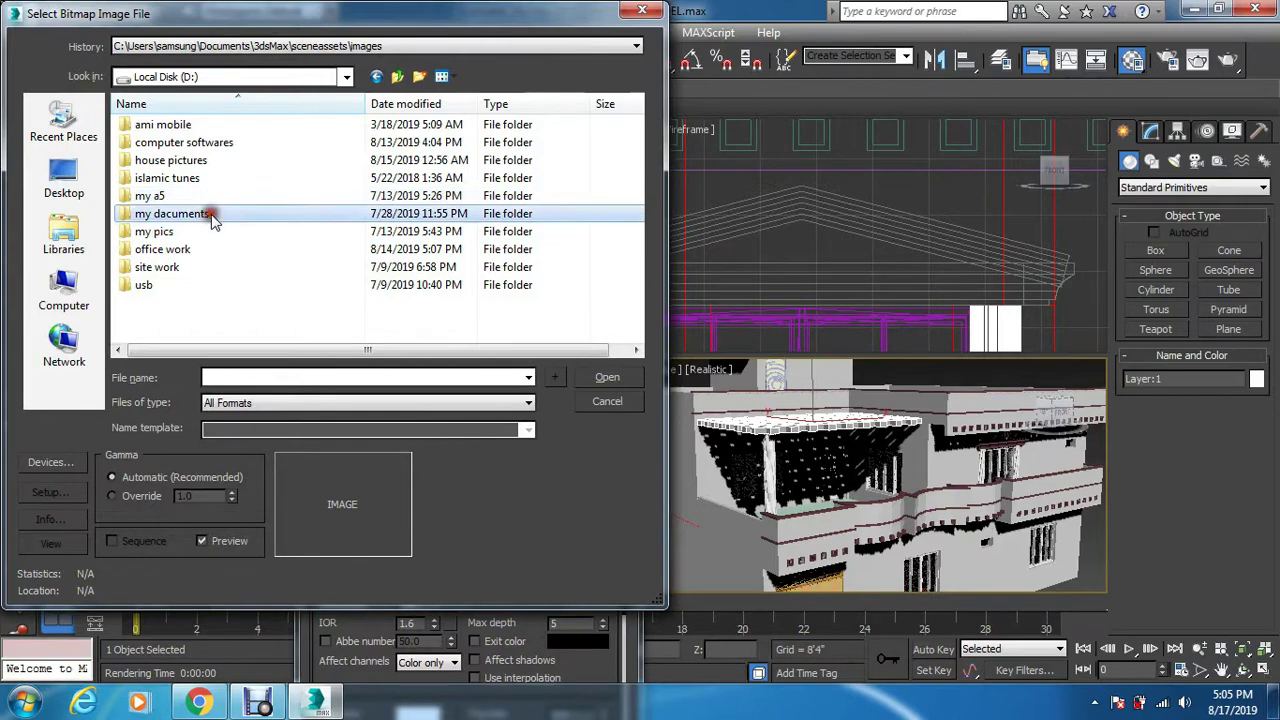
double_click(206, 215)
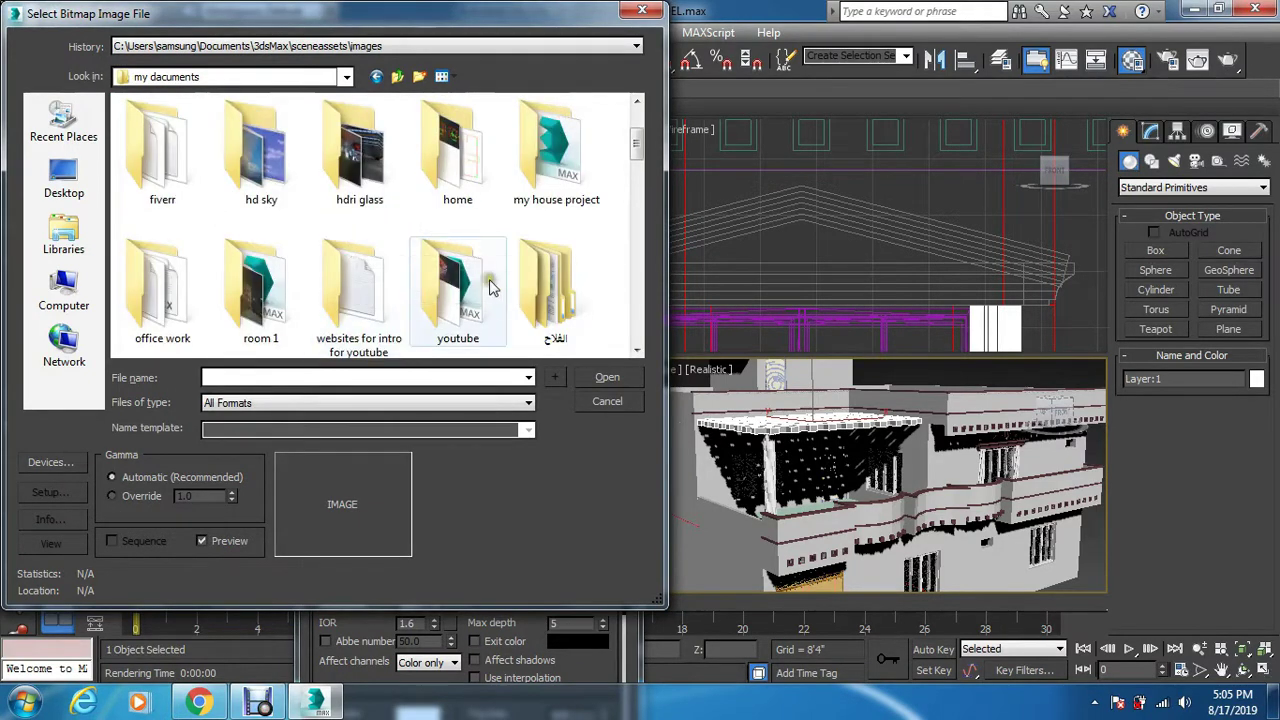
double_click(466, 300)
double_click(365, 185)
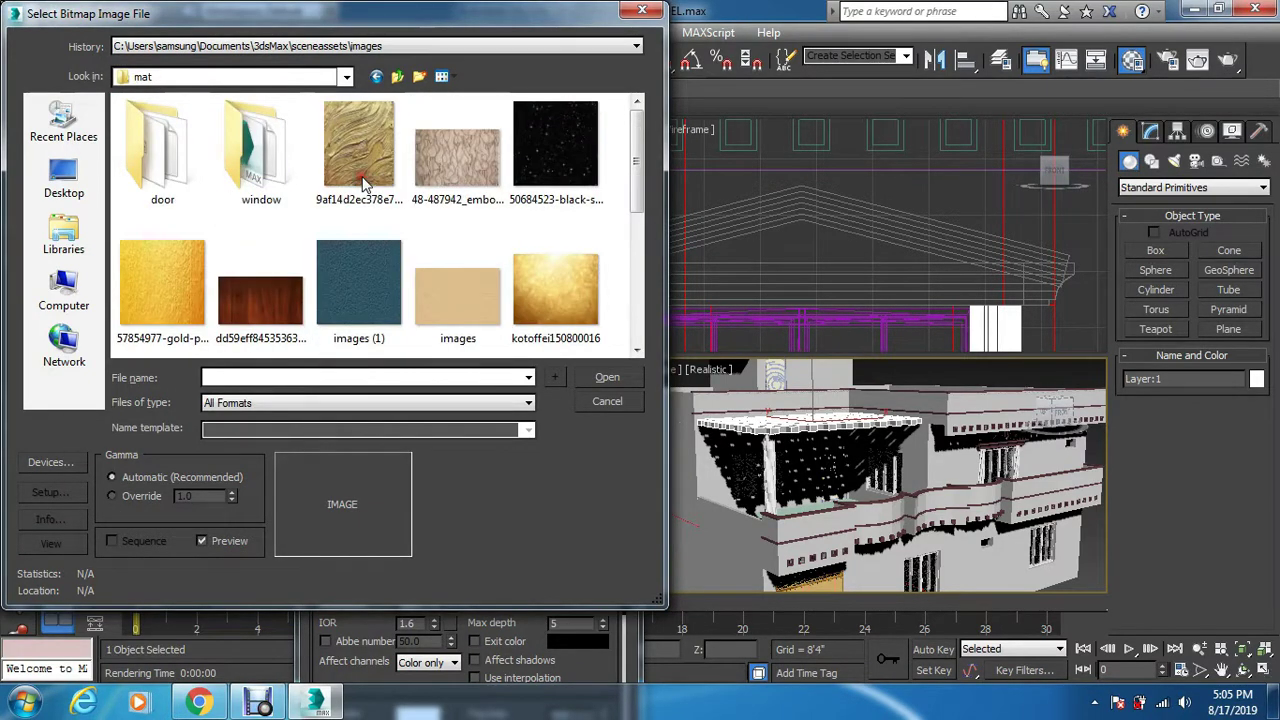
left_click(395, 280)
scroll(395, 280, "down", 3)
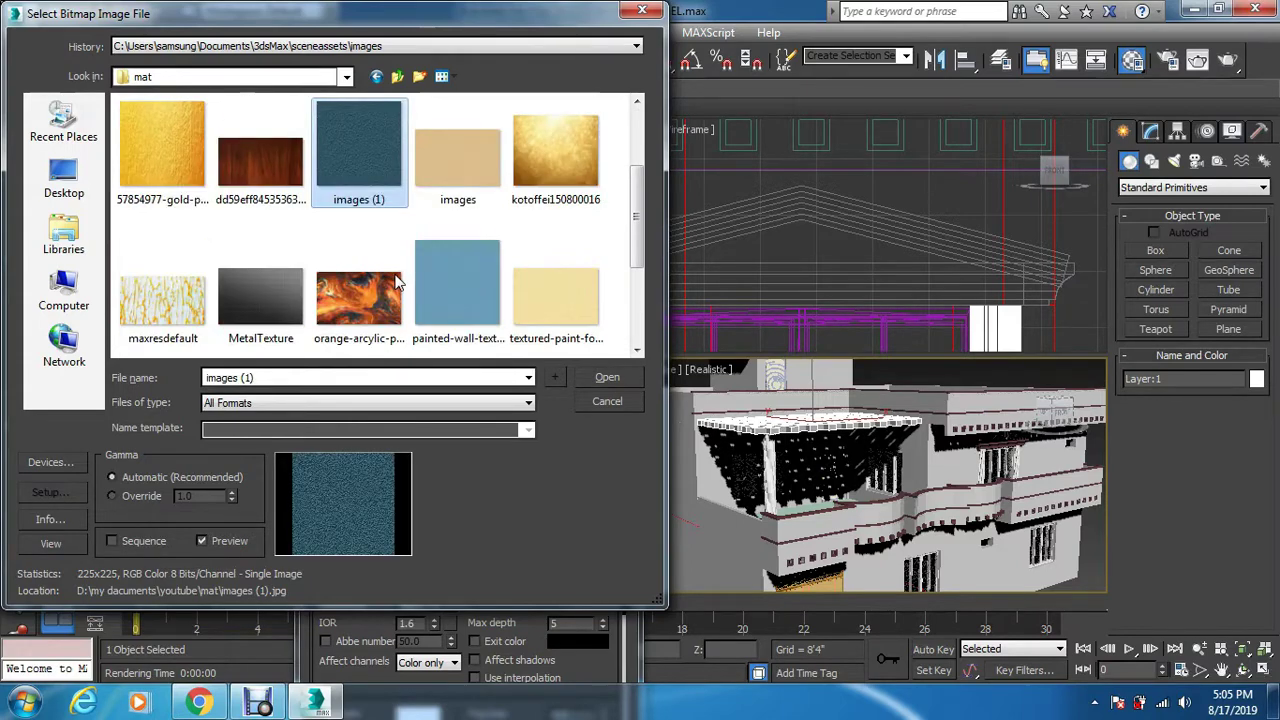
left_click(360, 295)
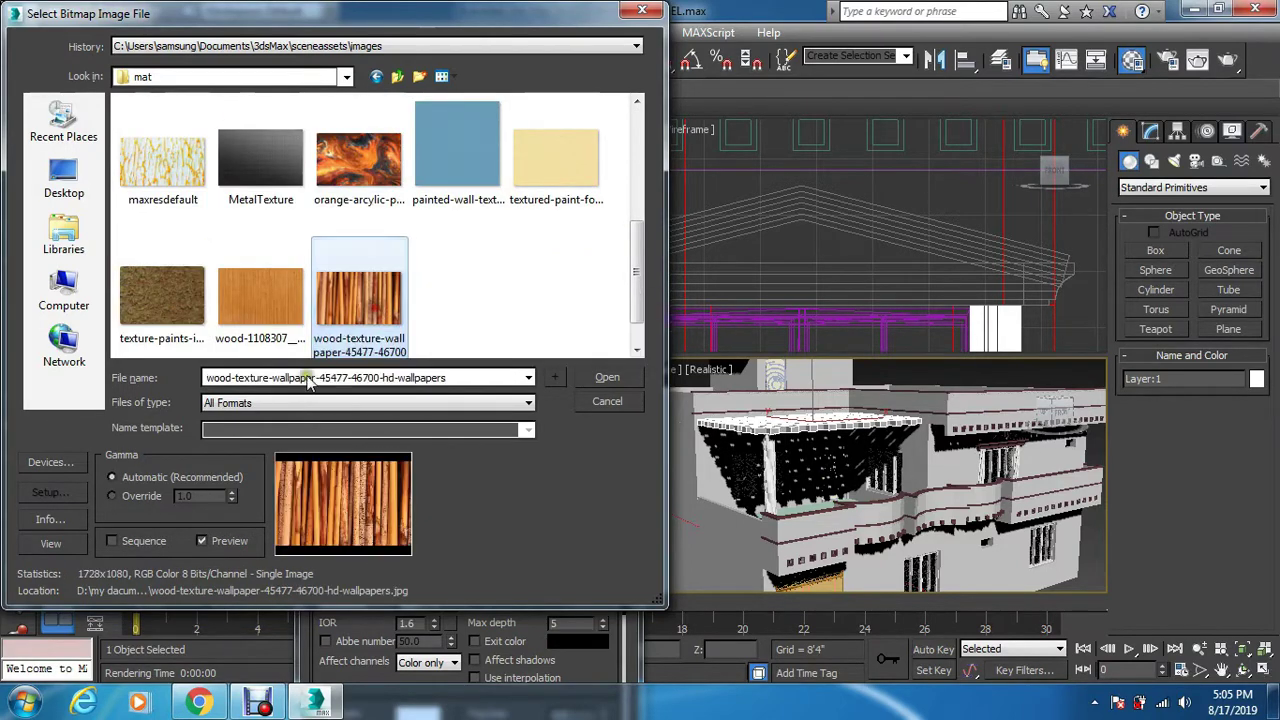
left_click(605, 377)
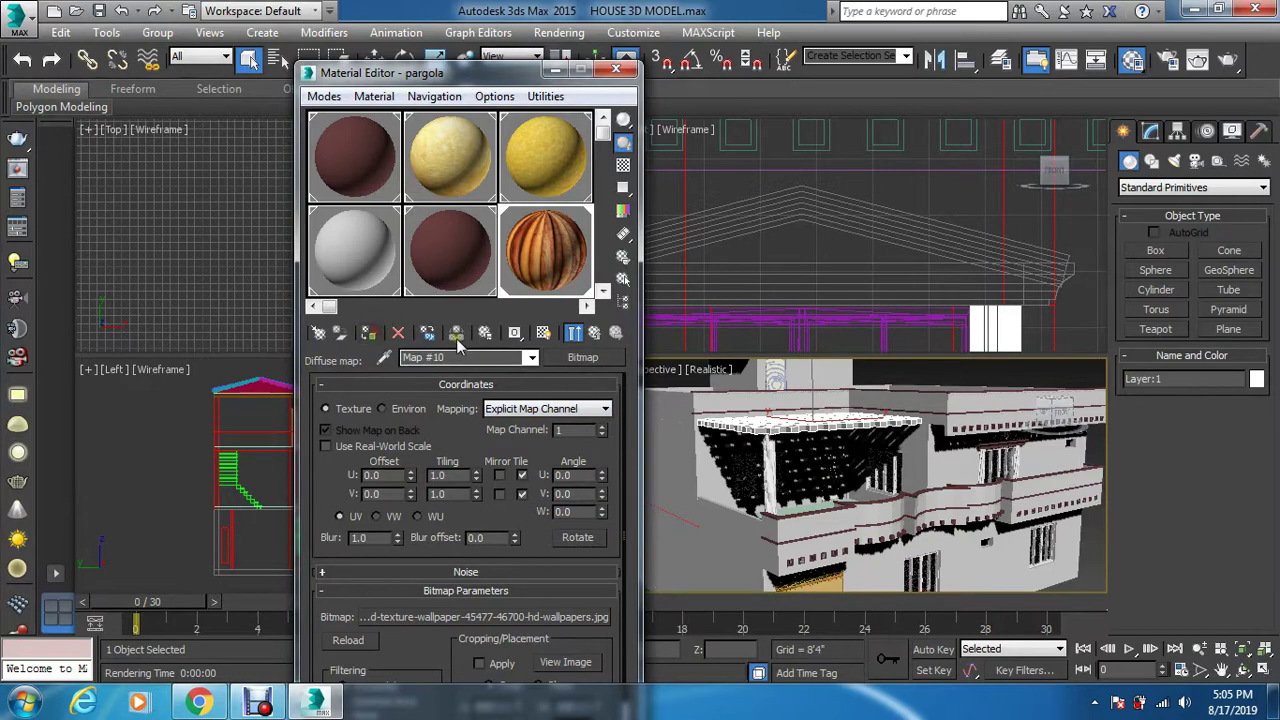
left_click(543, 332)
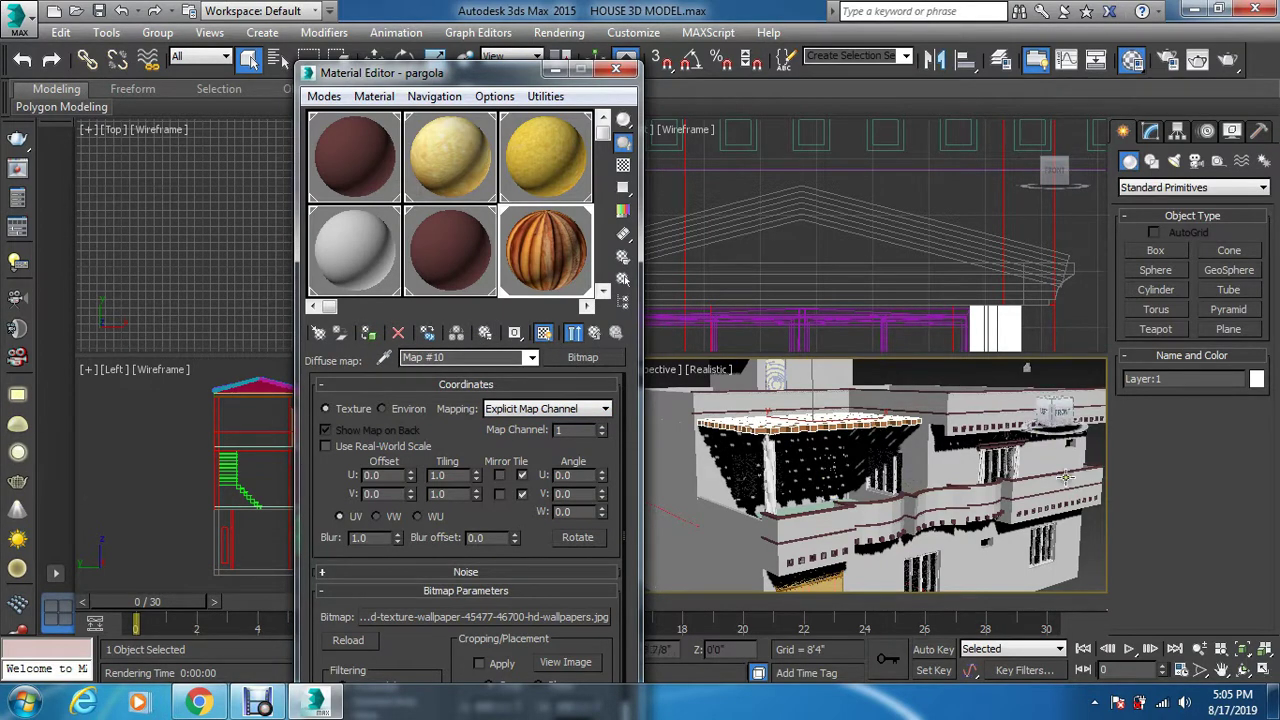
Deselect the pergola and start a V-Ray test render of the perspective view
left_click(1093, 562)
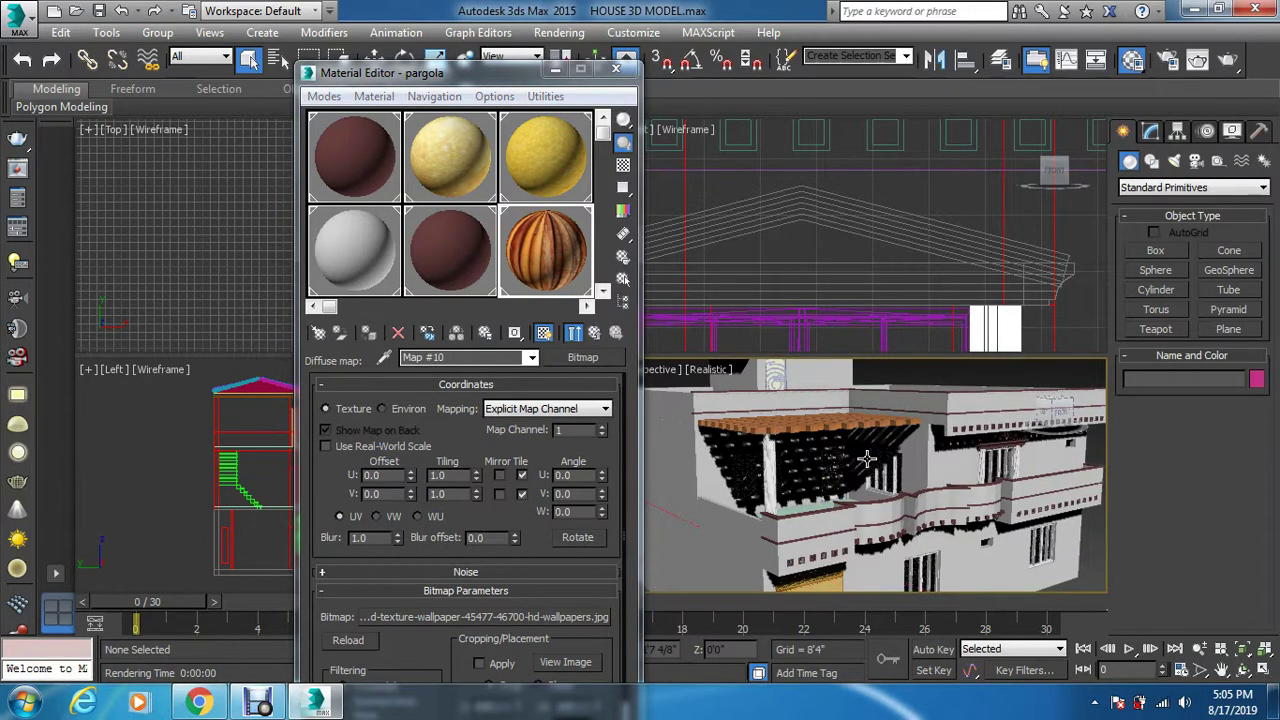
key("shift+q")
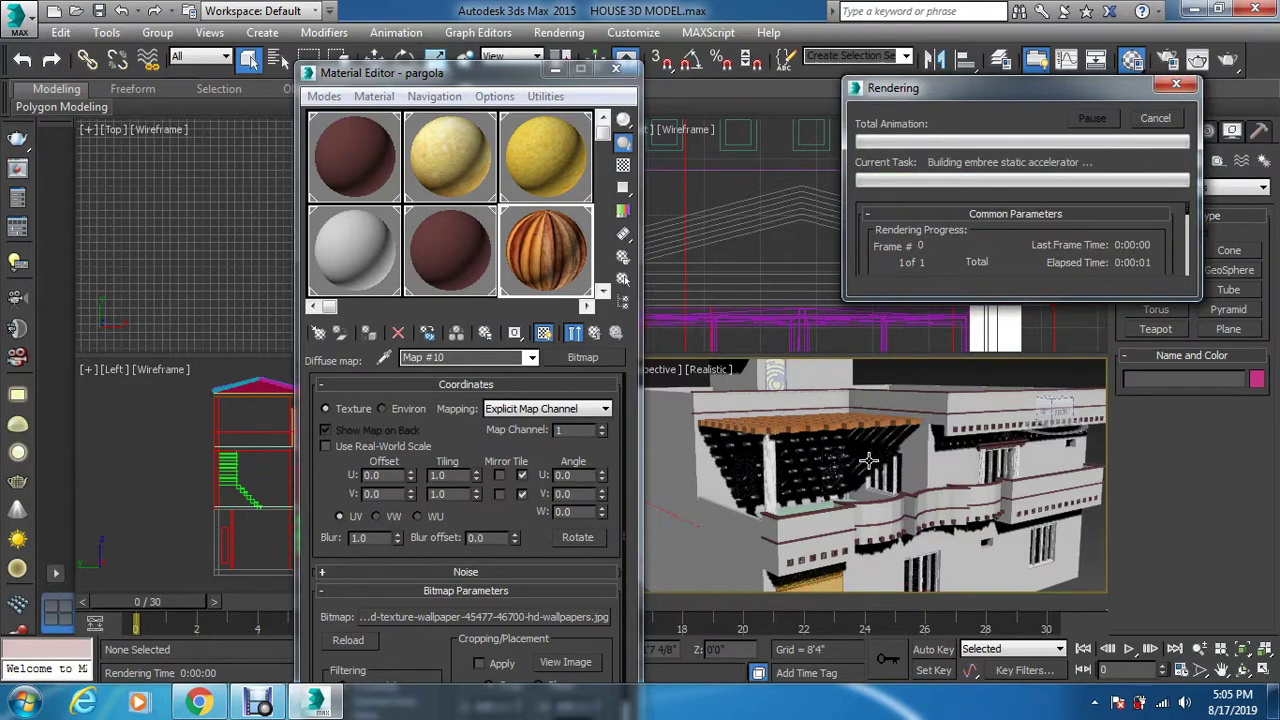